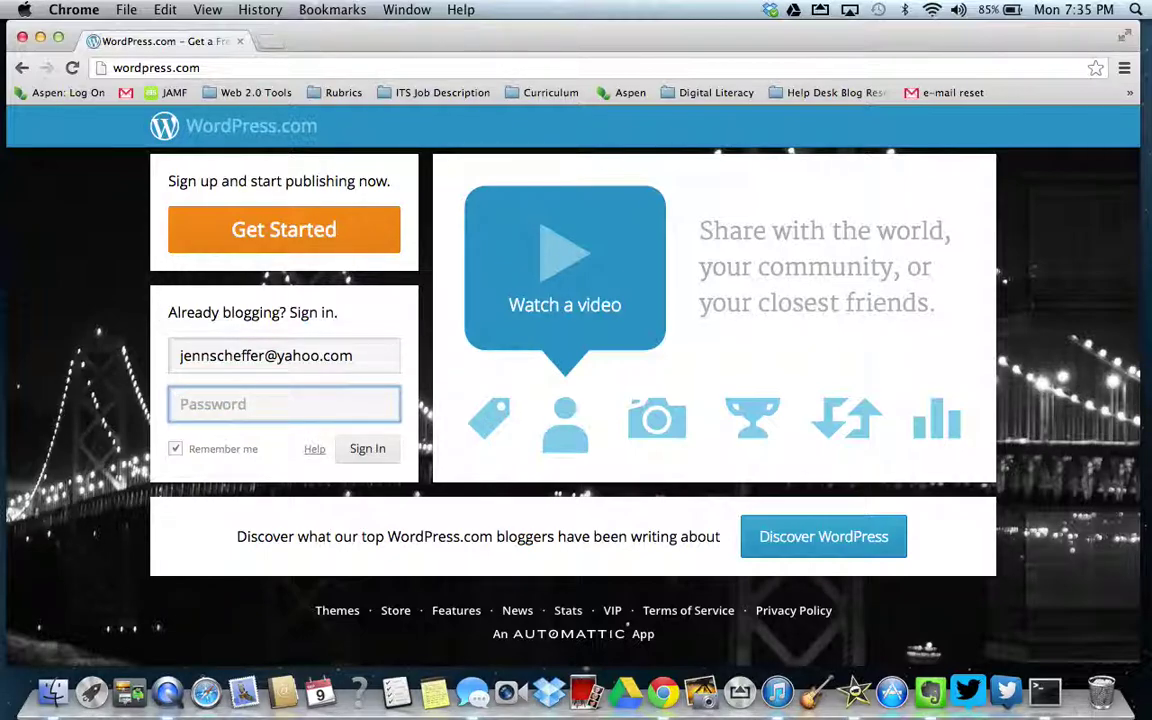
Sign in with the account password and open the "Period 5 Blogging Live!" blog from the list of own blogs
type("•")
key("Return")
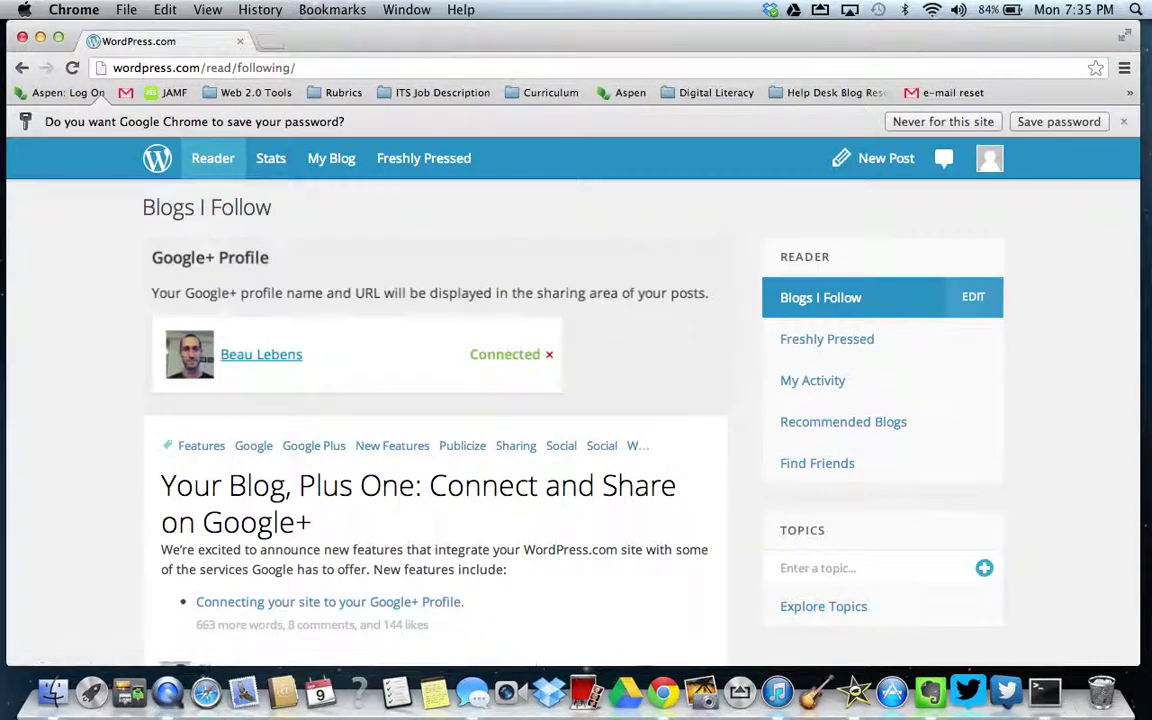
left_click(337, 162)
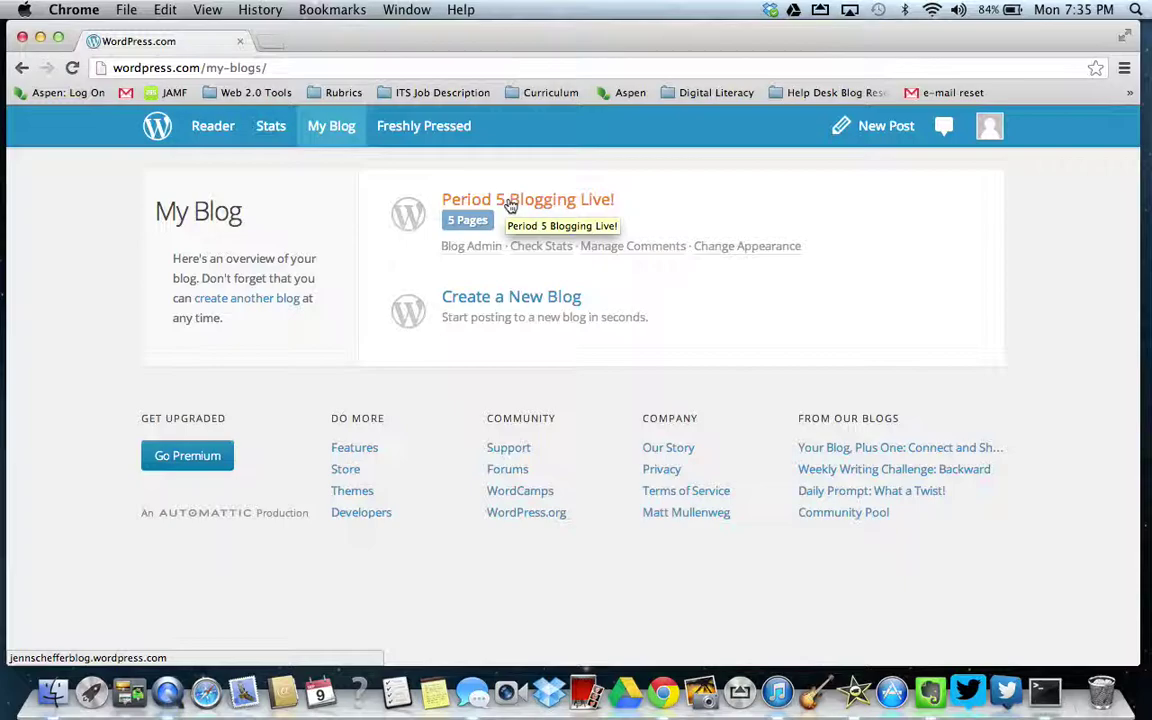
left_click(511, 204)
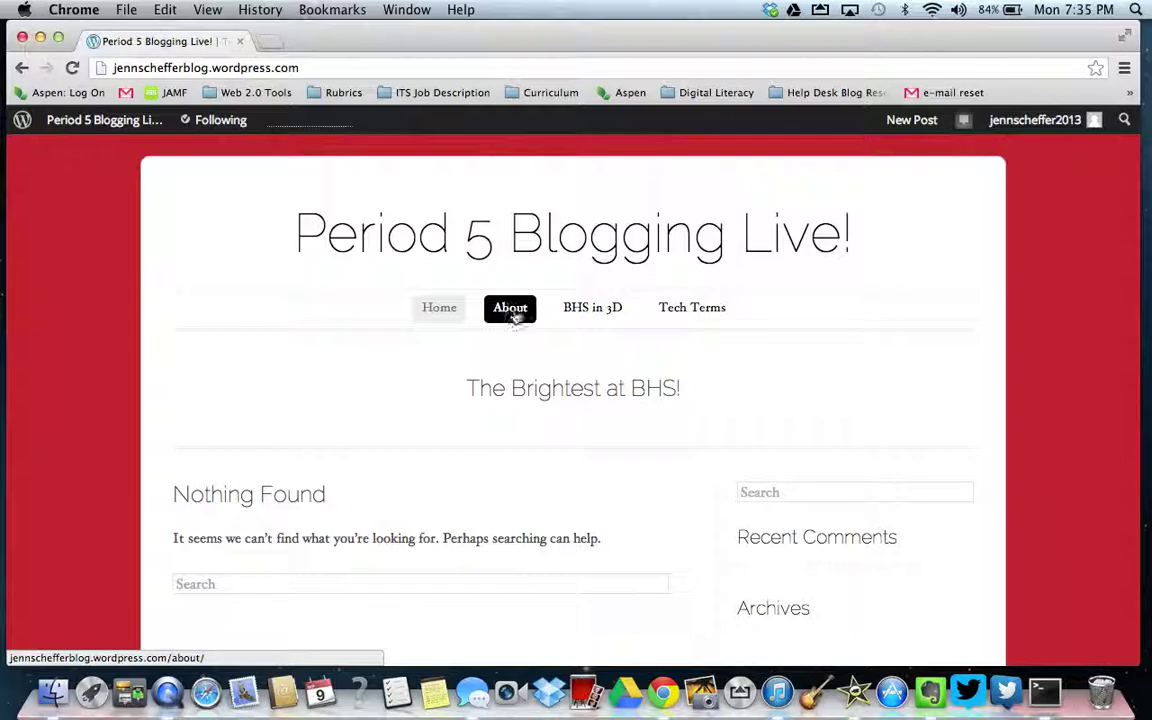
Go to the blog's dashboard and open the theme's Customize page
mouse_move(590, 310)
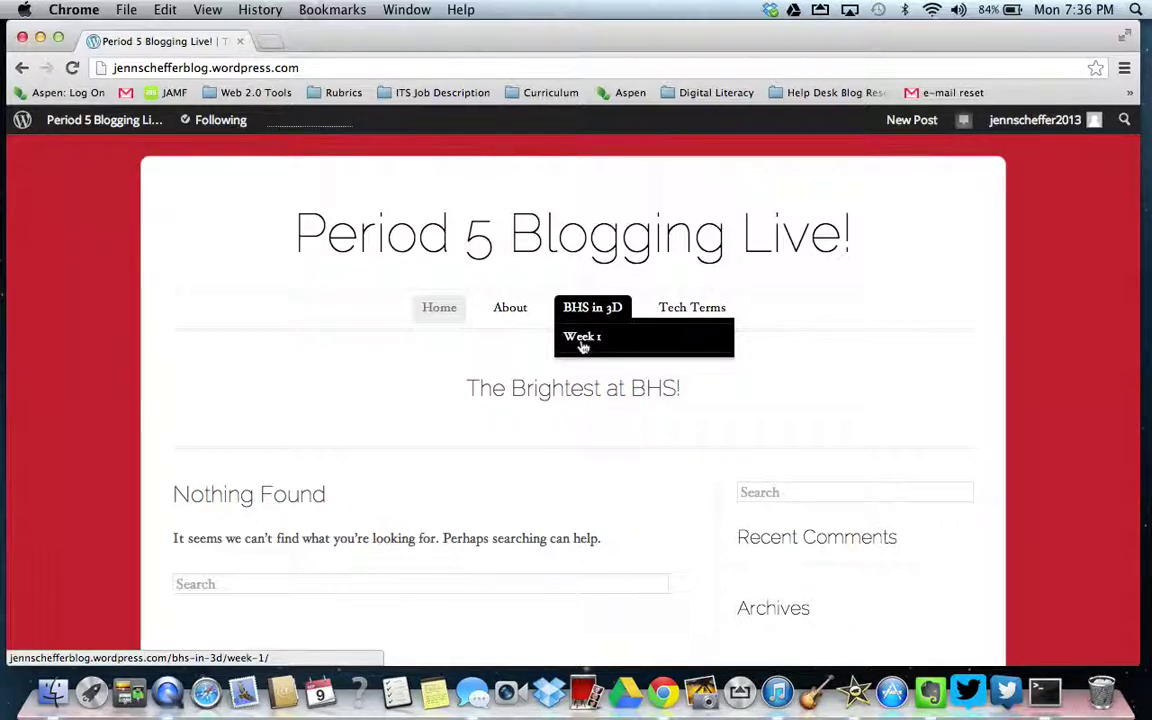
mouse_move(692, 310)
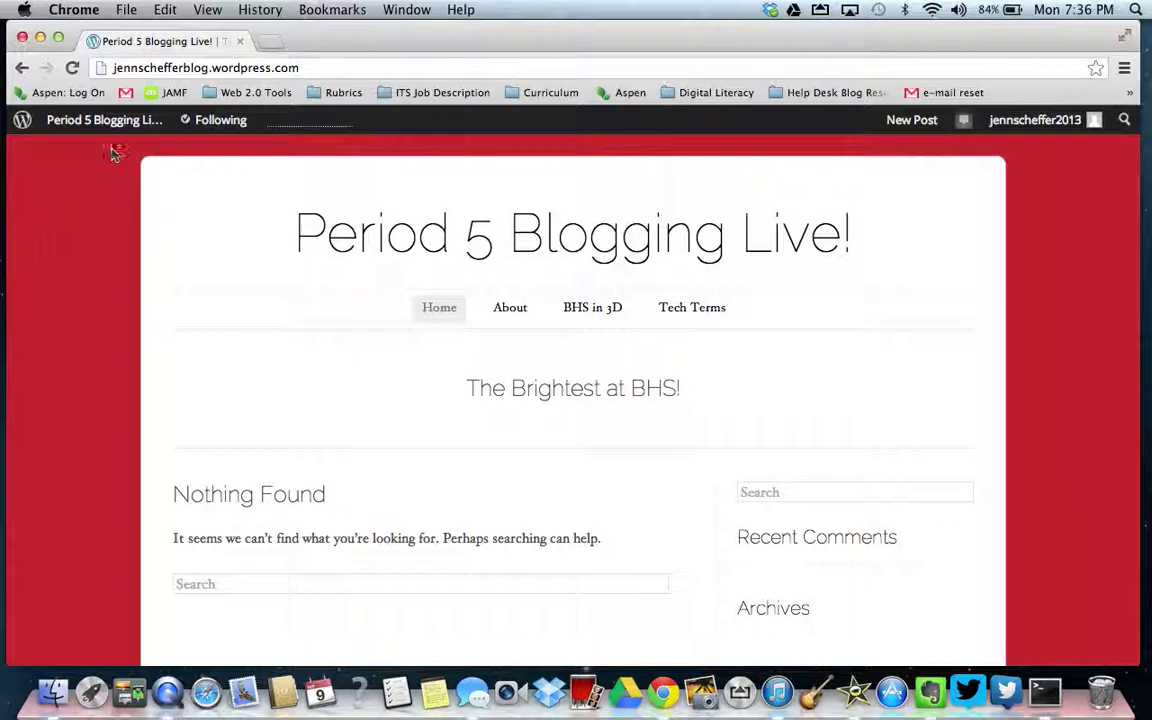
mouse_move(75, 123)
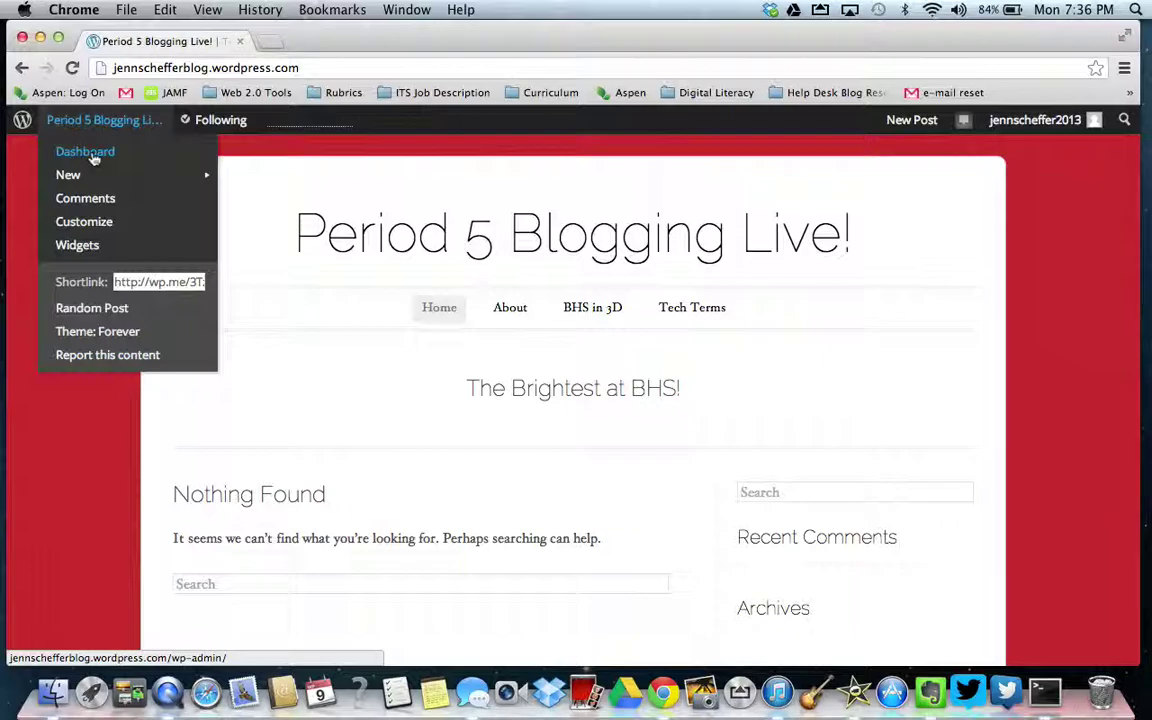
left_click(91, 157)
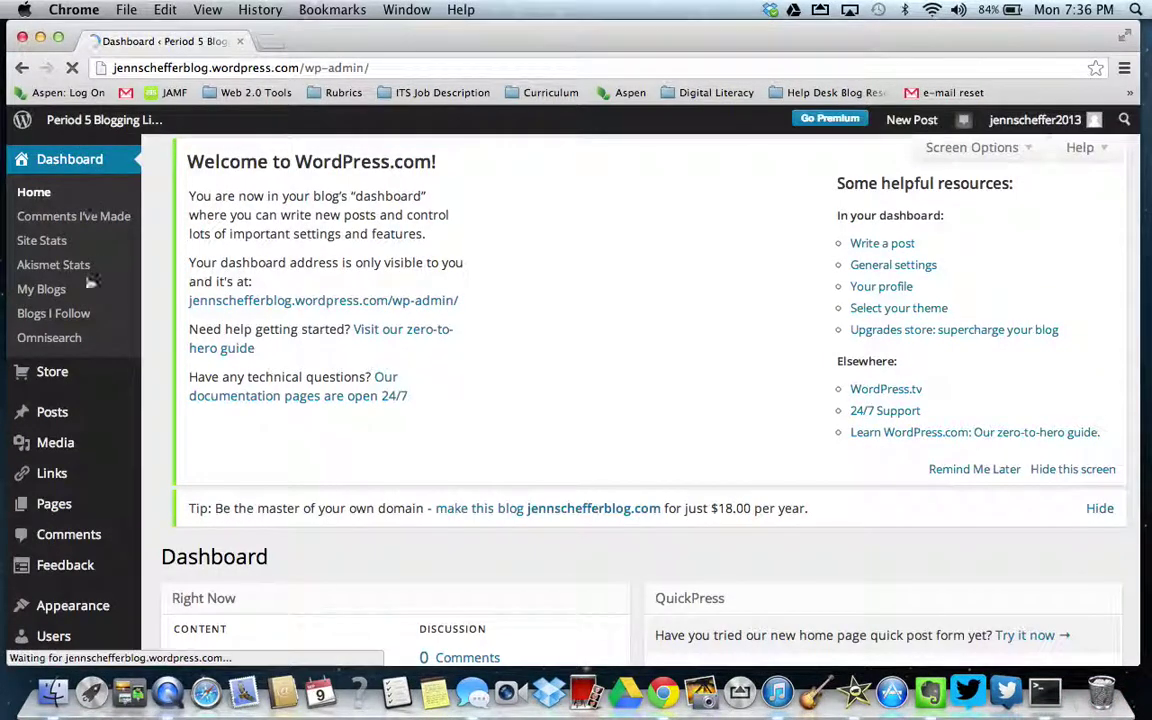
scroll(65, 377, "down", 3)
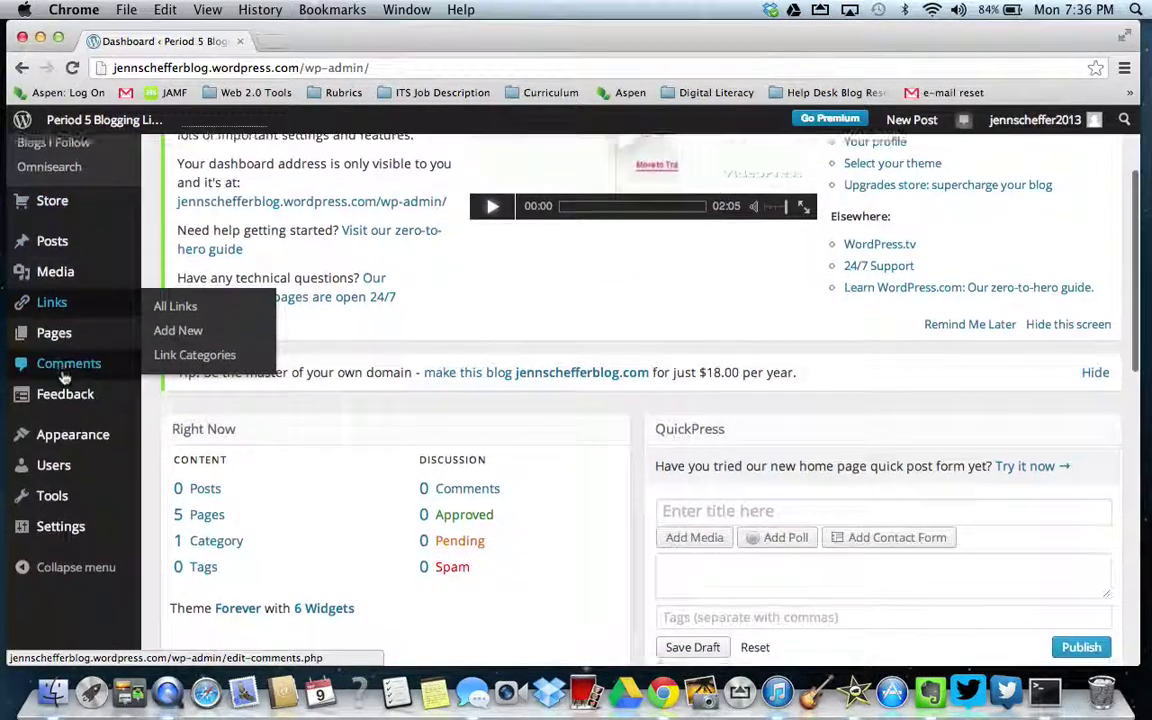
scroll(65, 377, "down", 2)
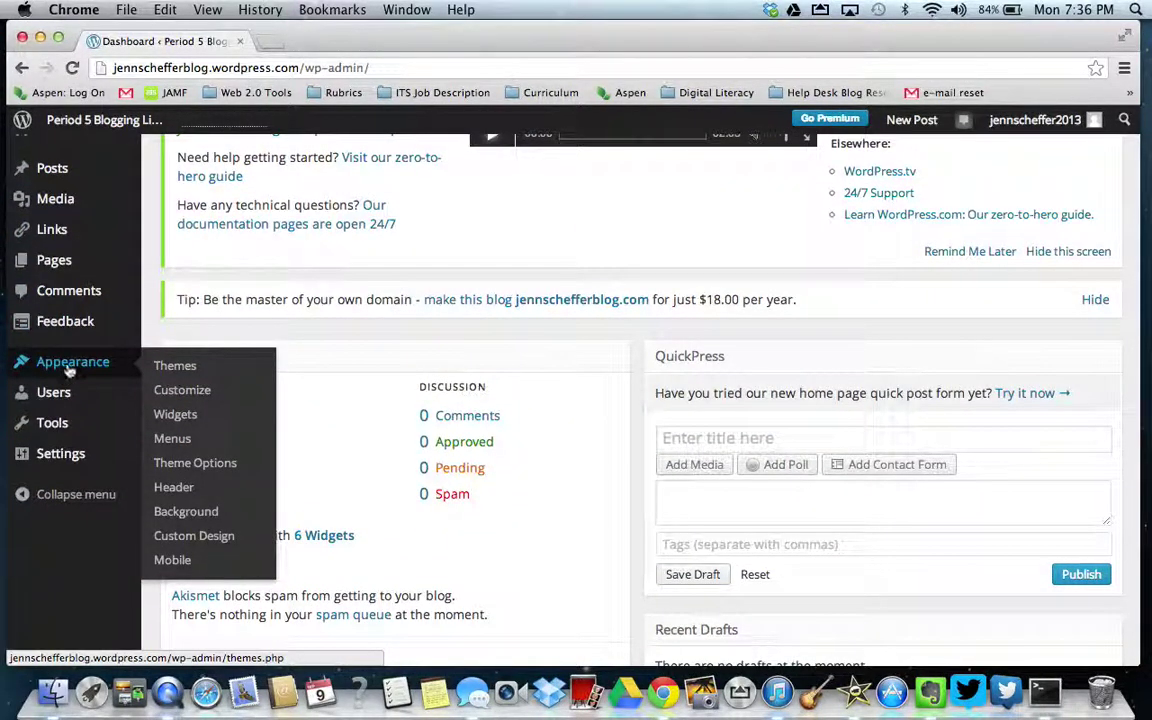
left_click(183, 392)
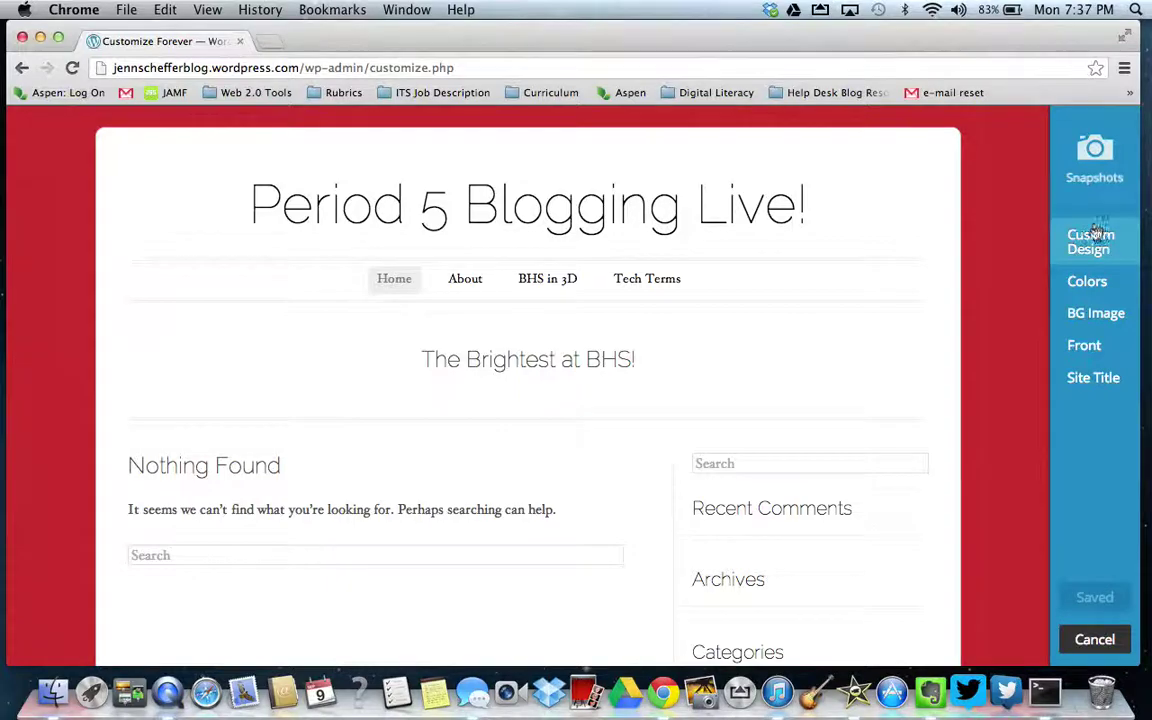
Set the theme's header text color to the red swatch, #dd3333
left_click(1083, 288)
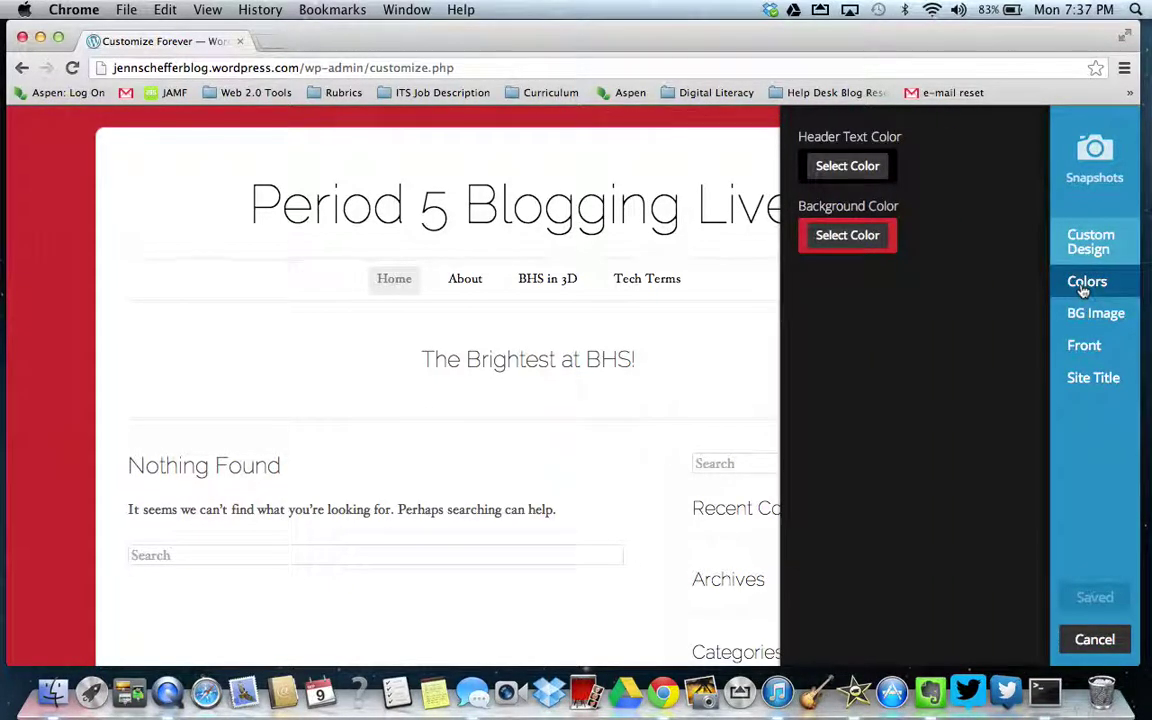
left_click(847, 166)
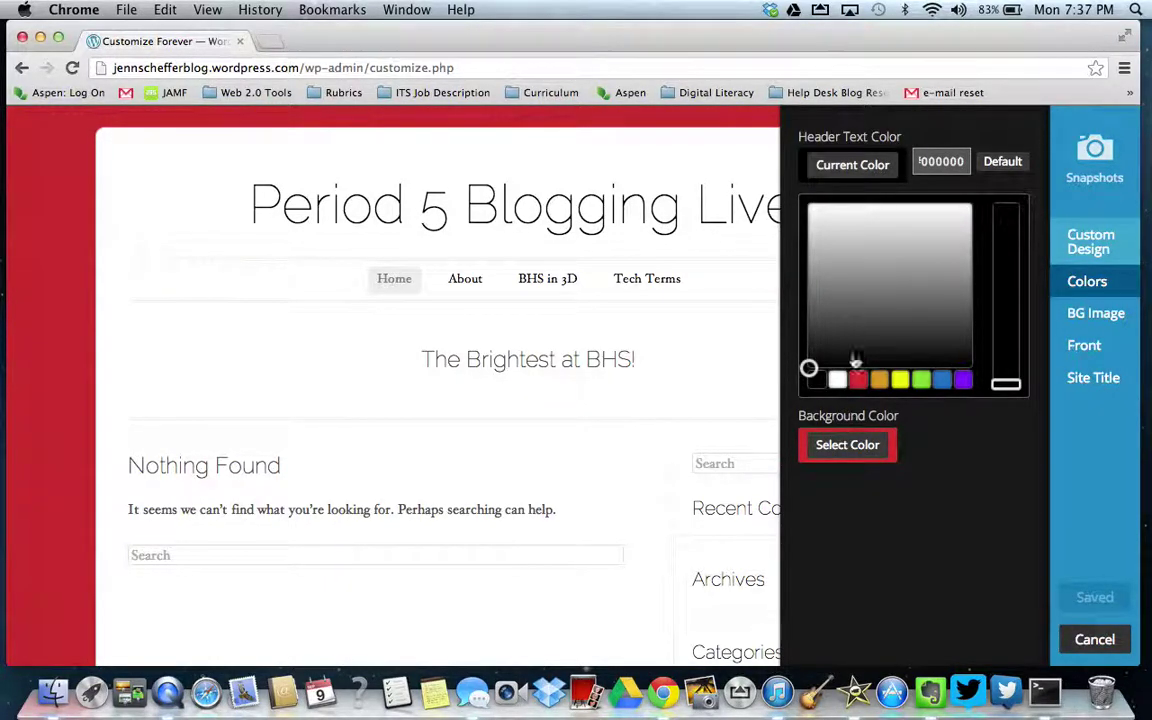
left_click(858, 380)
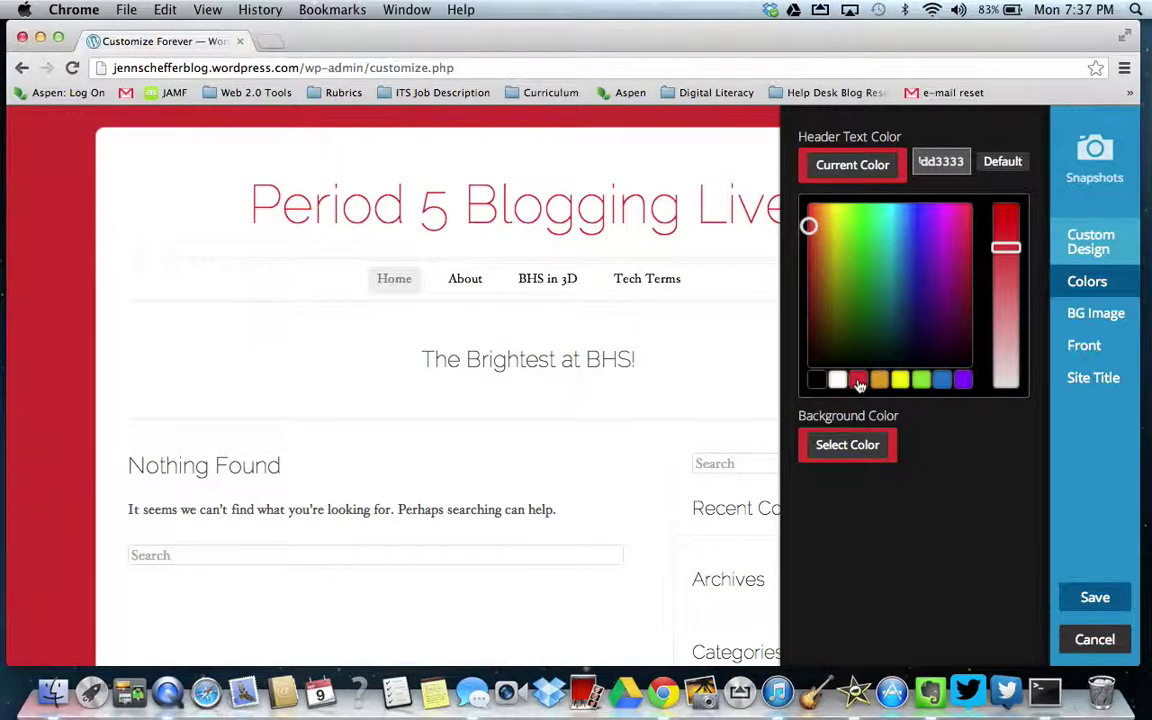
Change the blog's background color to the blue swatch, #1e73be, and save the design
left_click(860, 449)
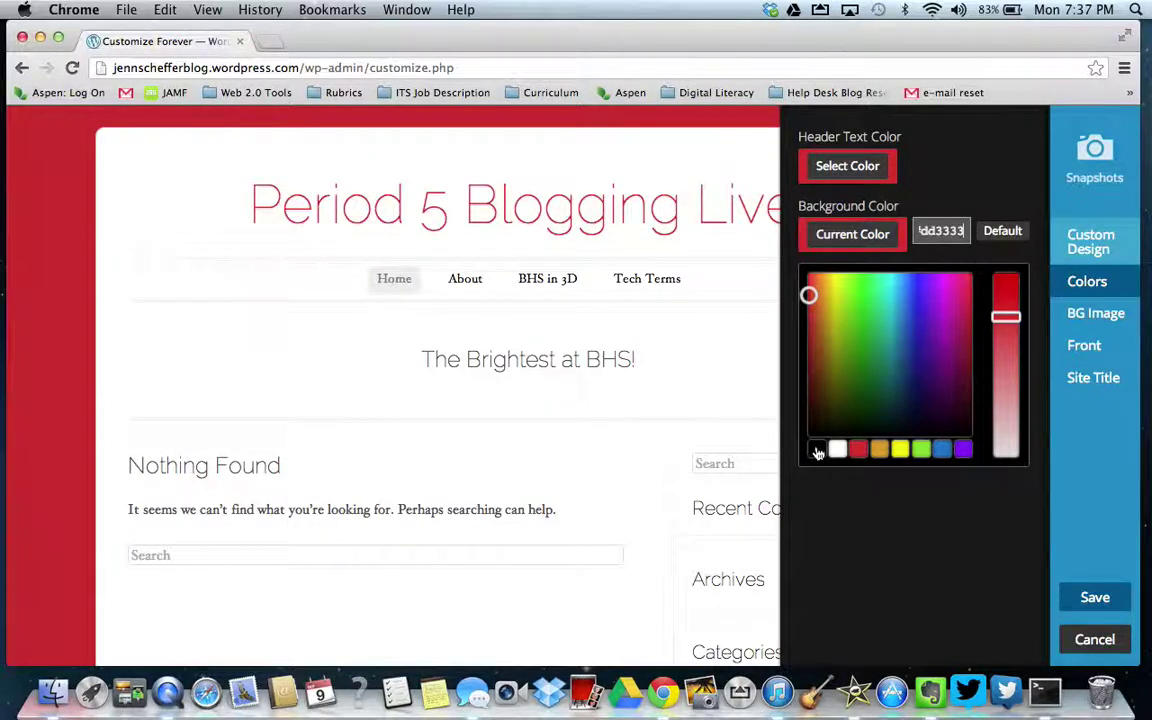
left_click(944, 451)
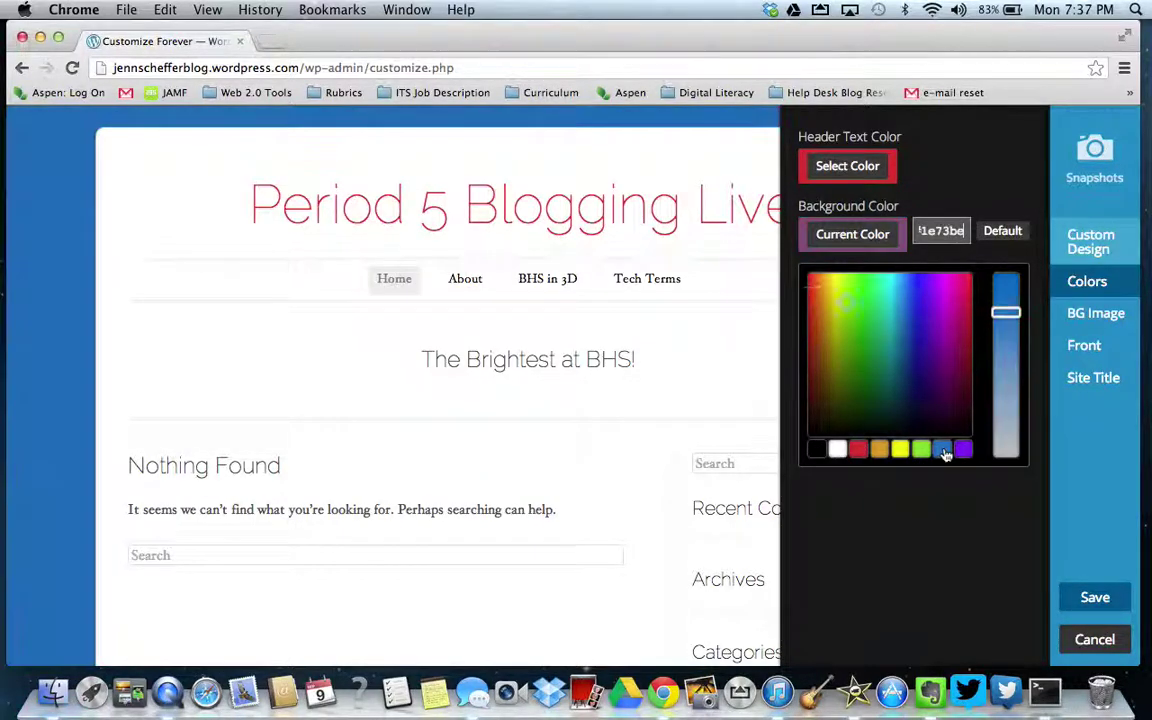
left_click(1083, 381)
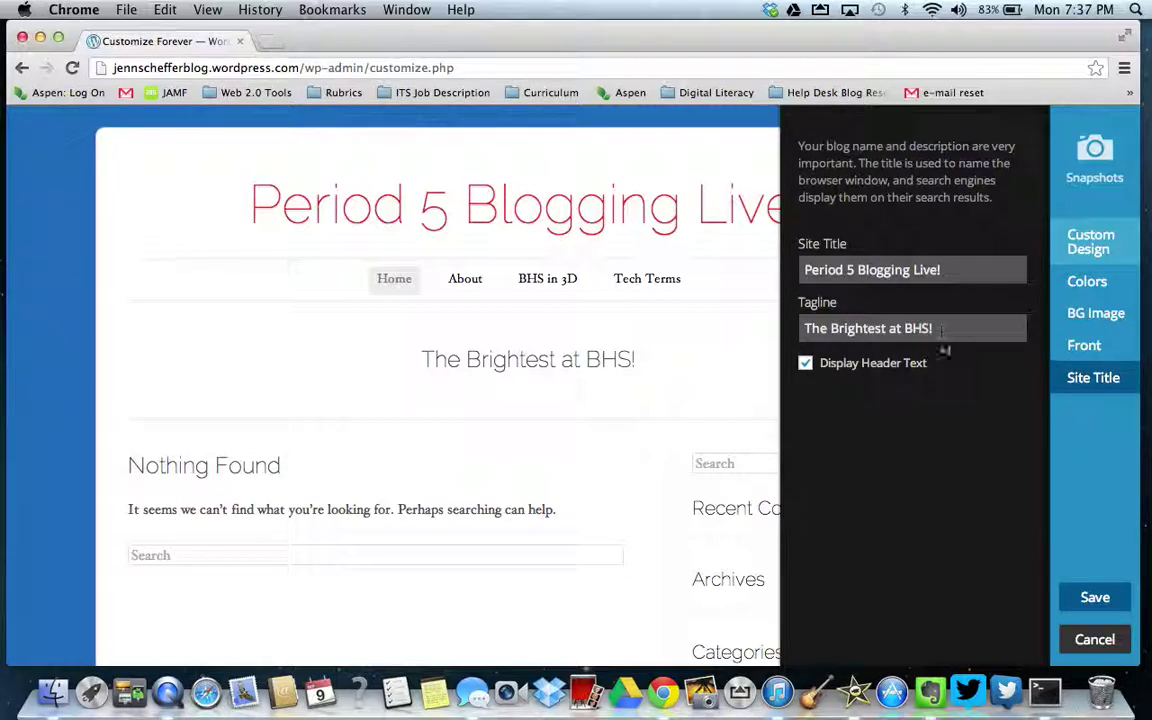
left_click(1086, 600)
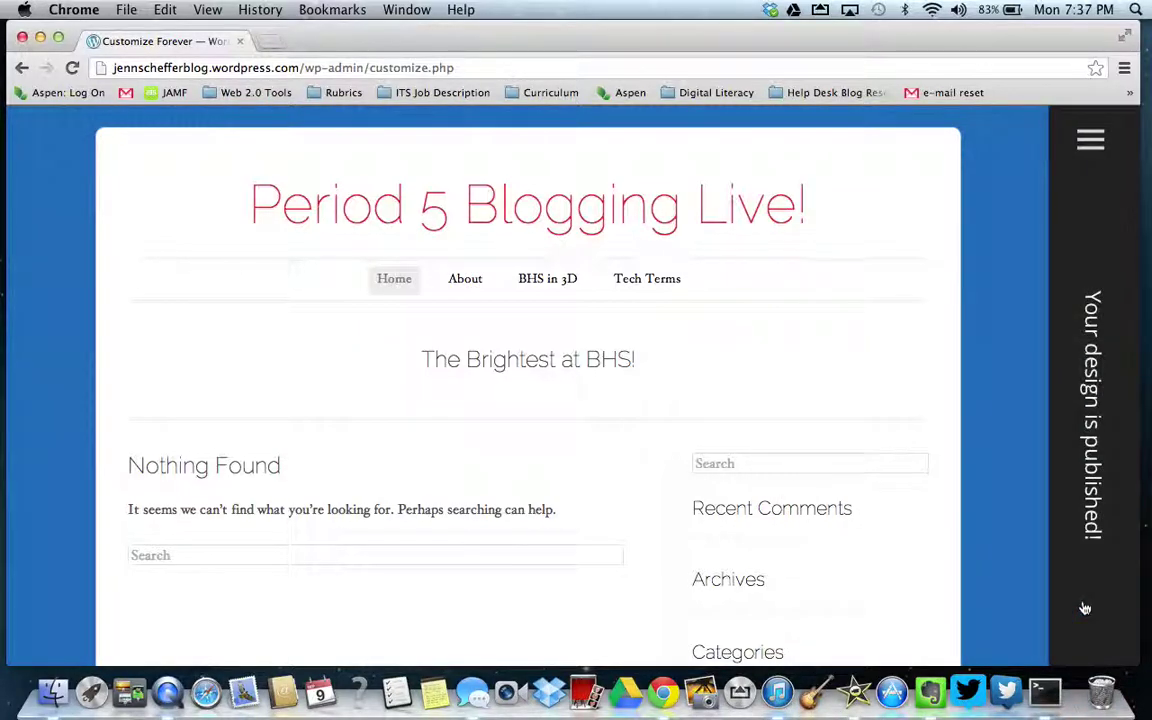
Return to the dashboard and add a new page titled "BHS in 3D"
left_click(26, 78)
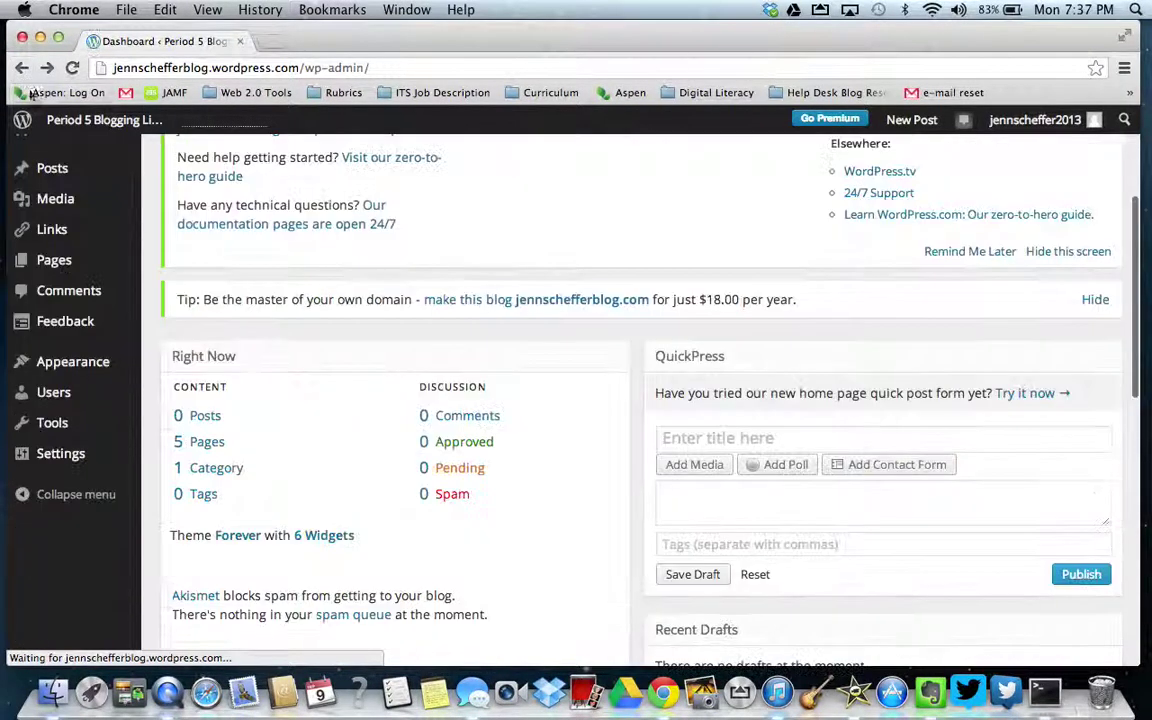
mouse_move(37, 123)
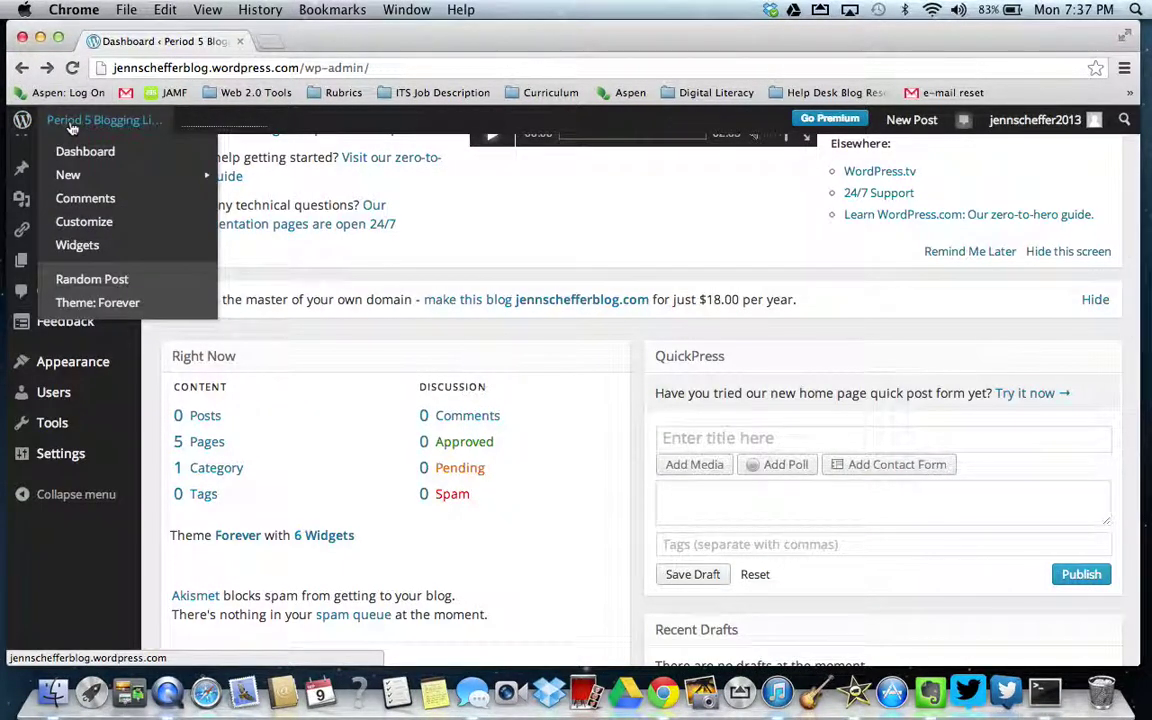
mouse_move(24, 199)
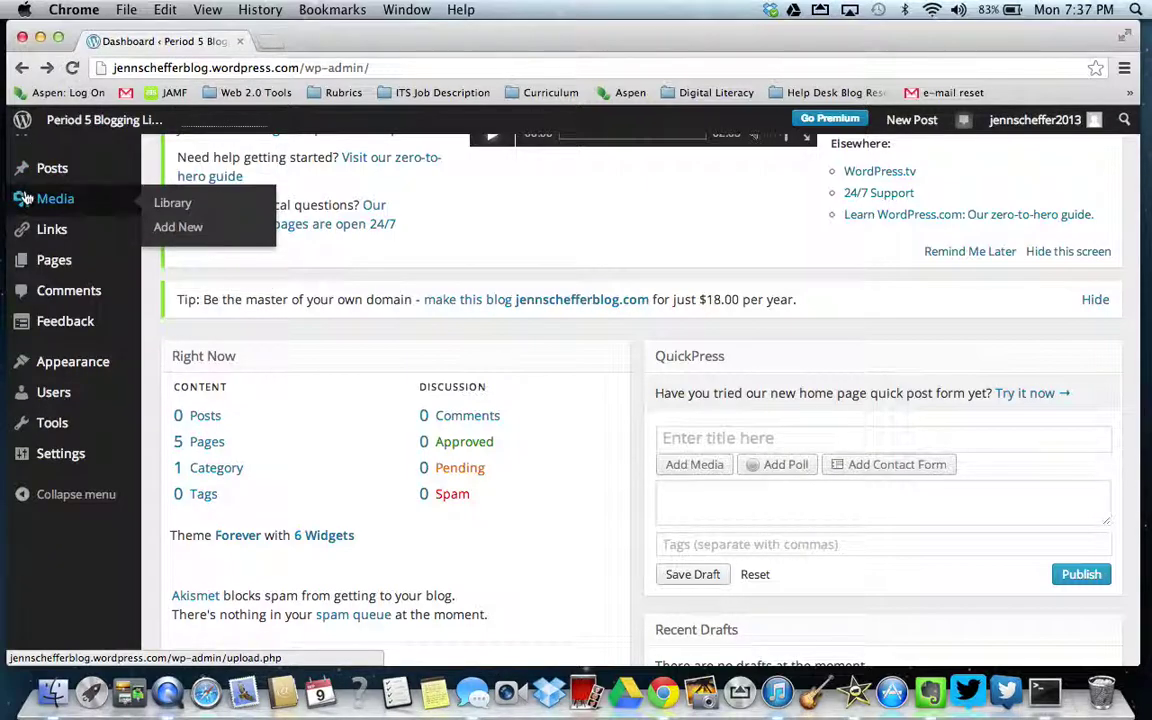
scroll(32, 315, "up", 4)
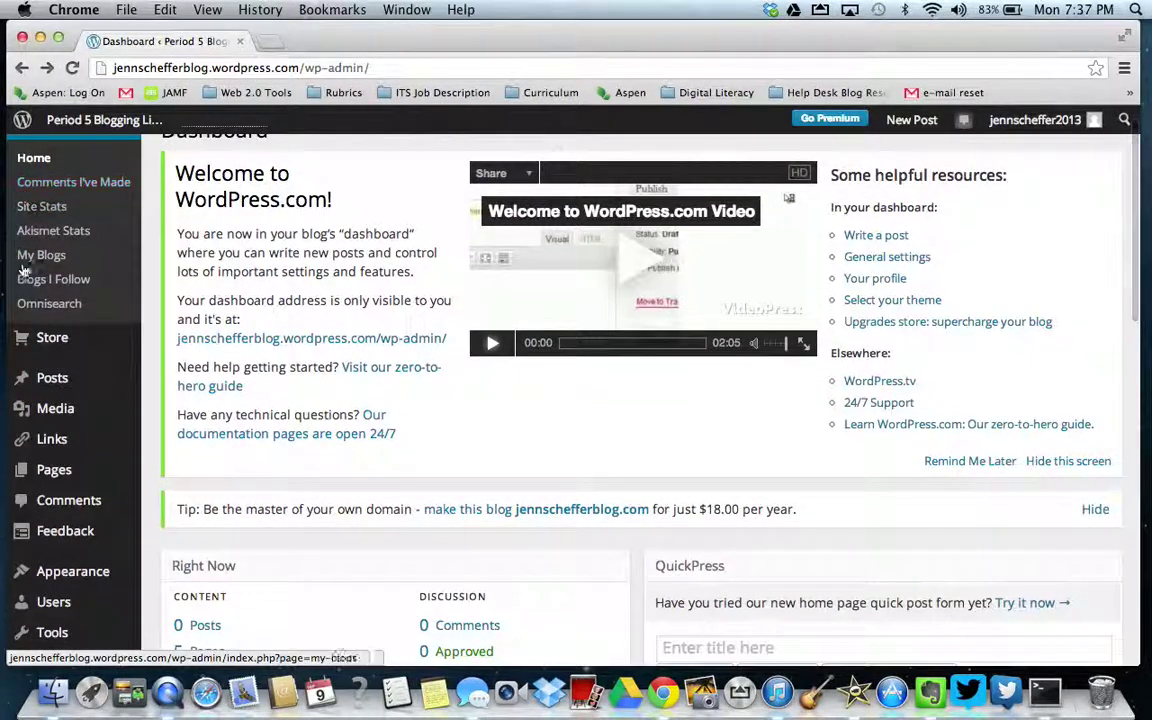
scroll(33, 323, "down", 3)
mouse_move(55, 314)
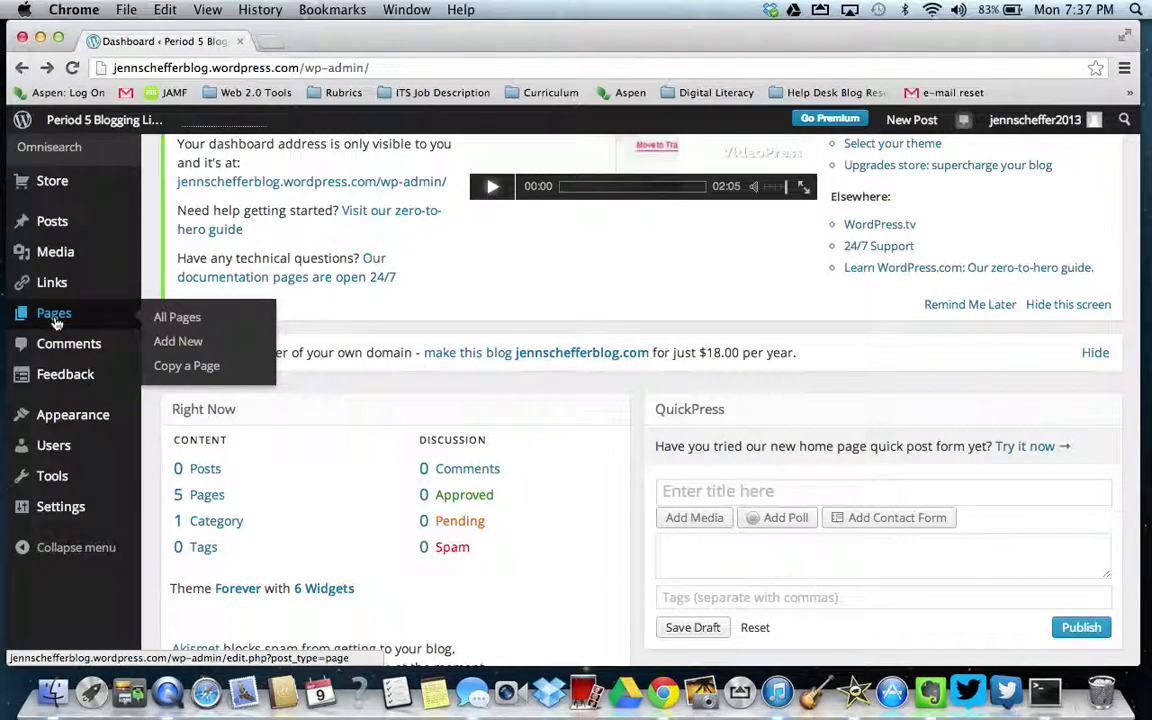
left_click(176, 343)
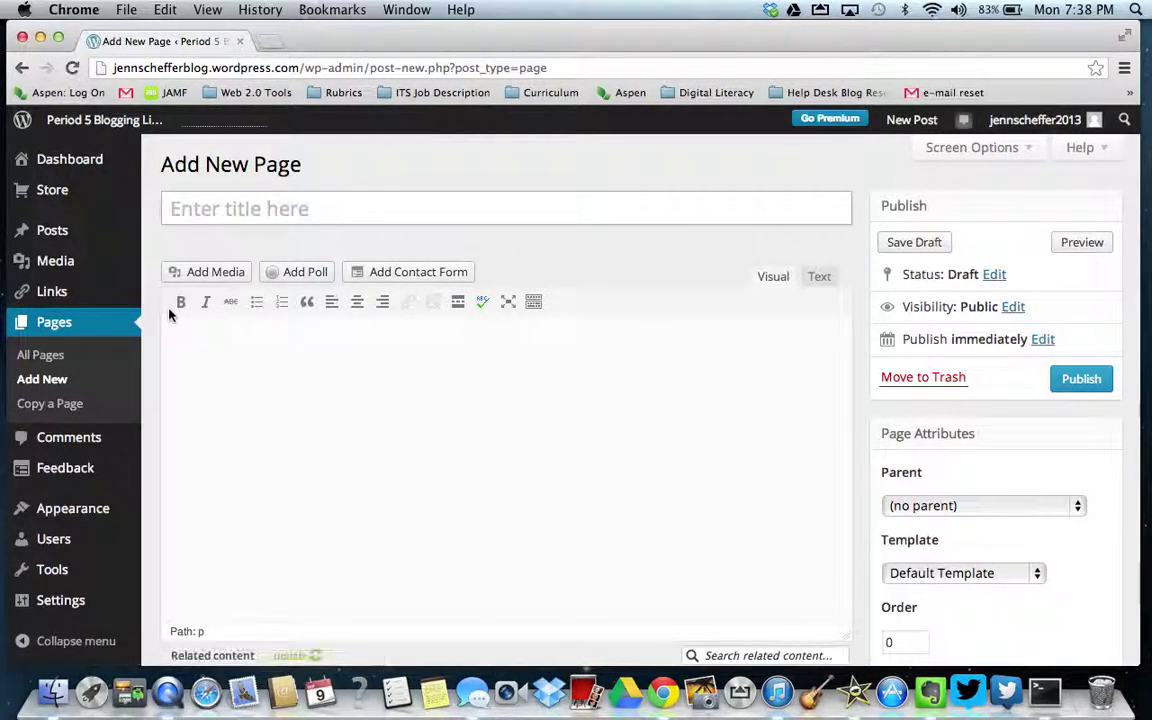
type("BHS in 3D")
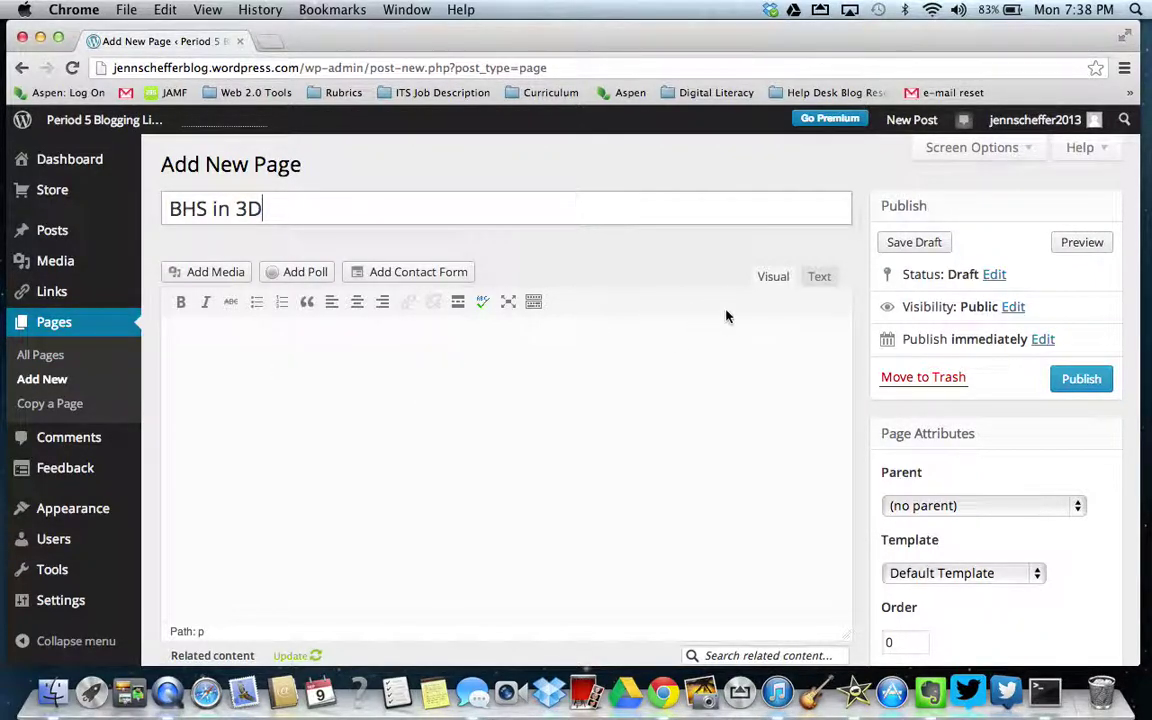
Review the new page's publish settings, keeping Draft status, Public visibility and immediate publication
left_click(995, 281)
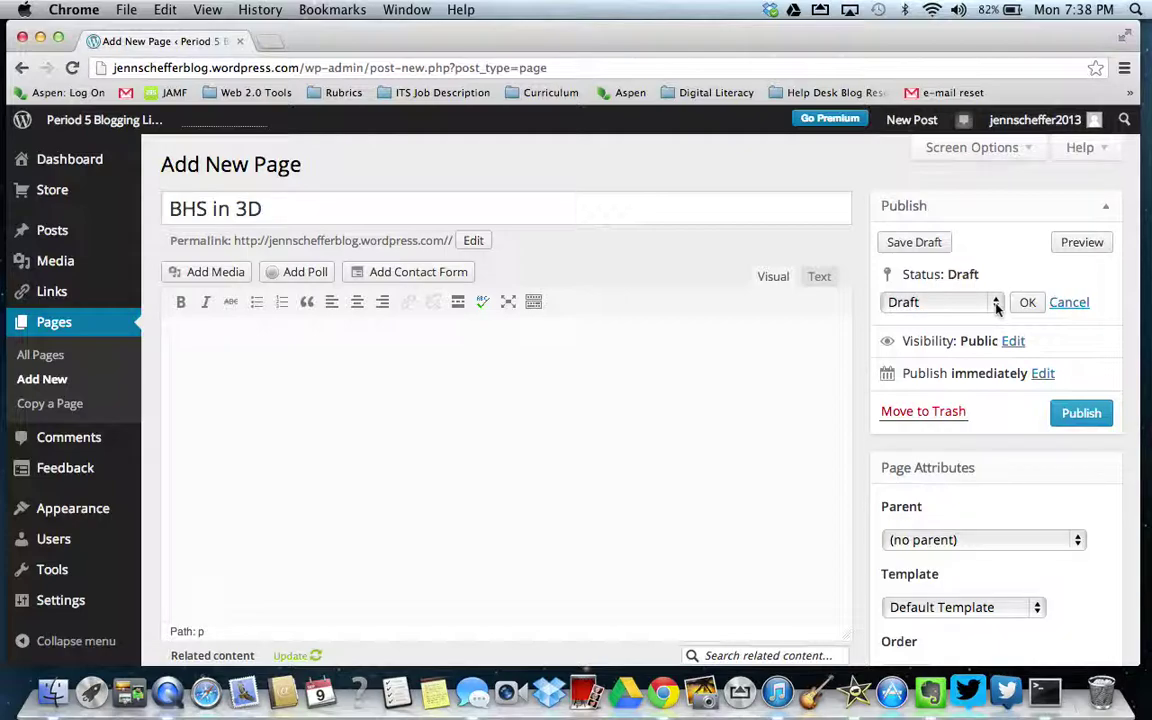
left_click(996, 306)
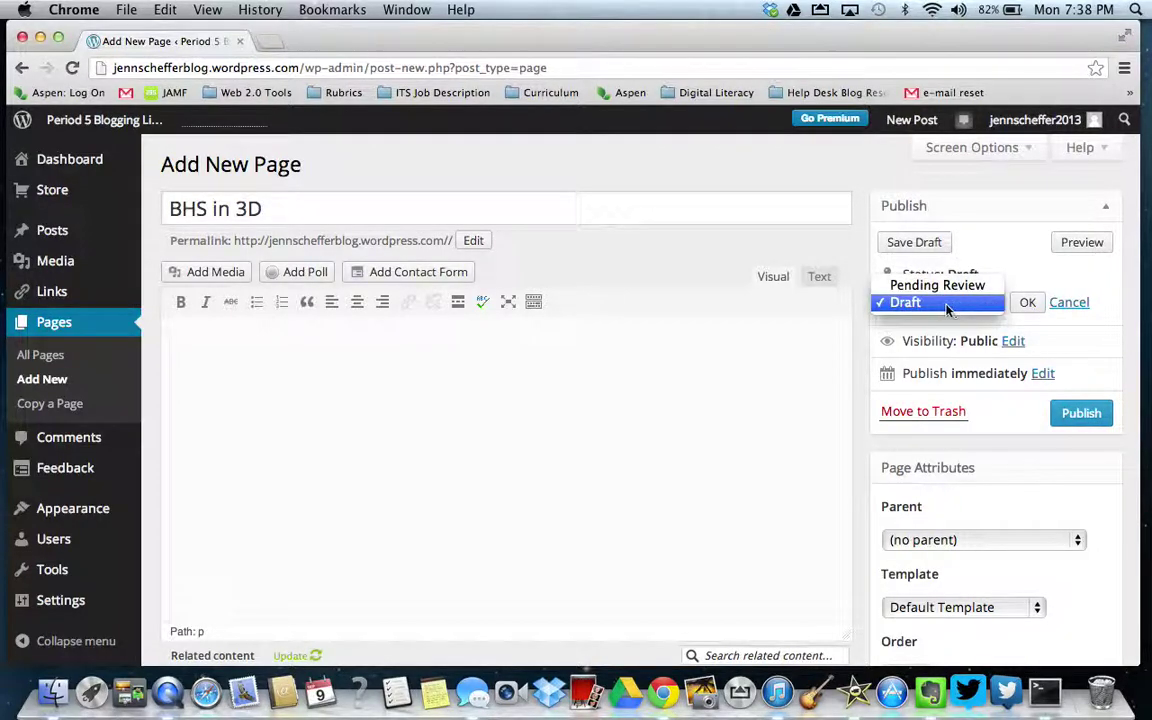
left_click(955, 304)
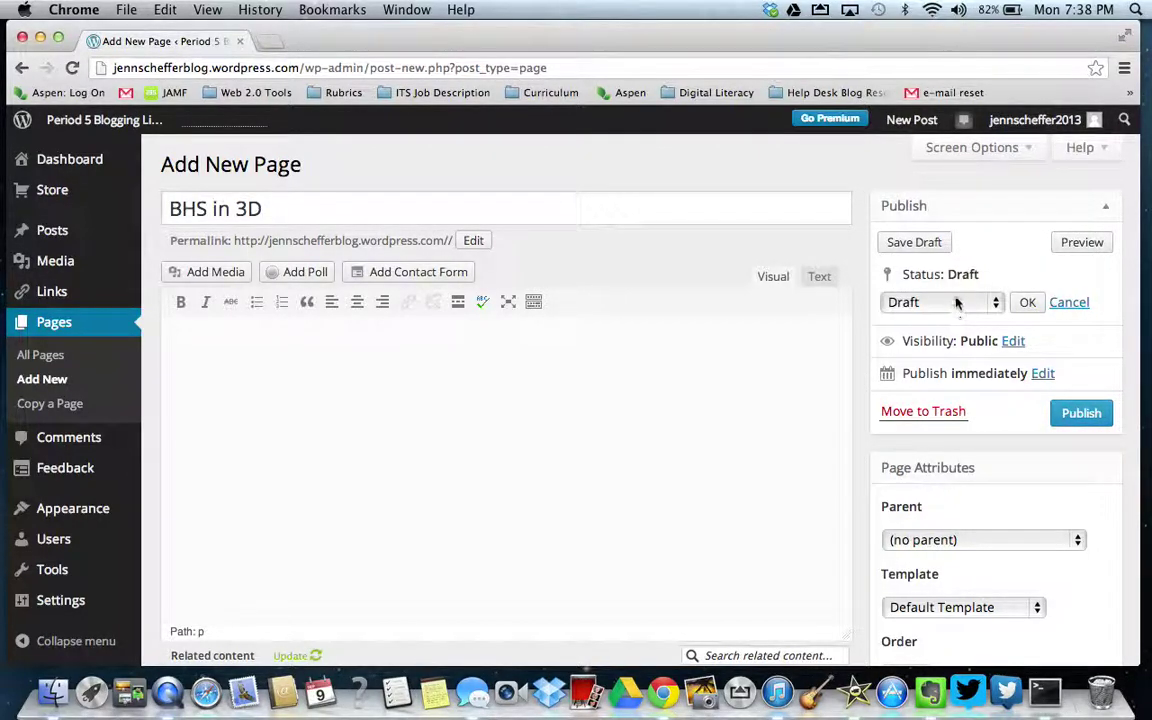
left_click(1013, 342)
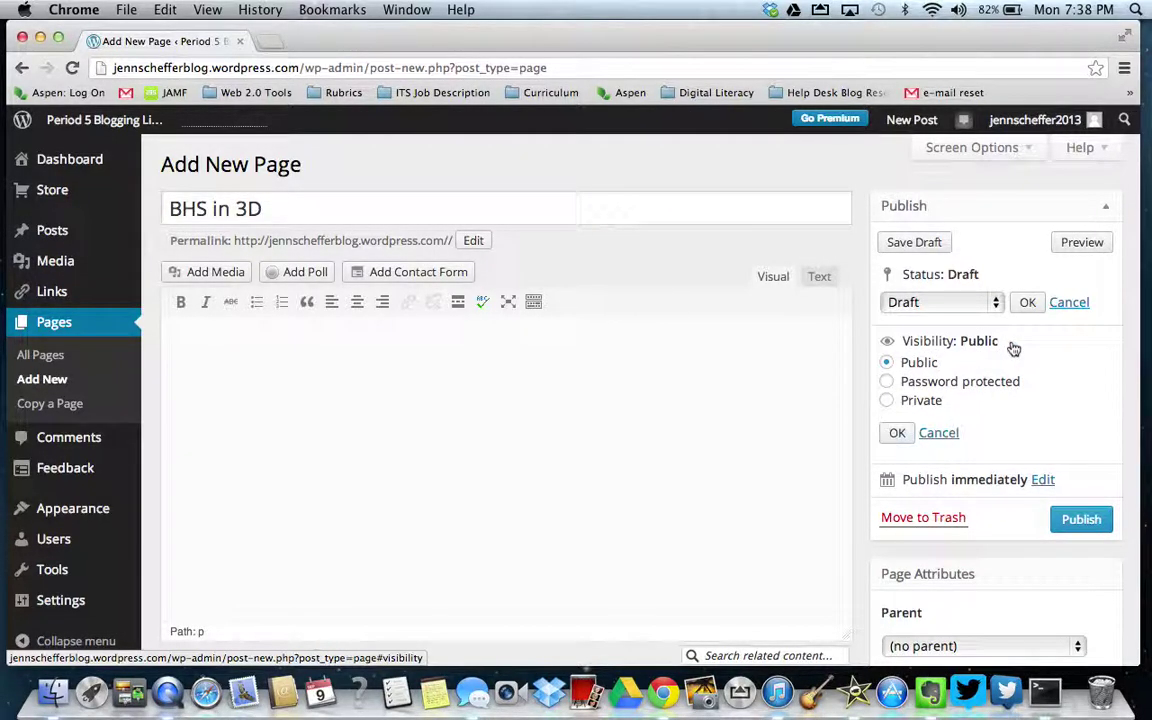
left_click(897, 435)
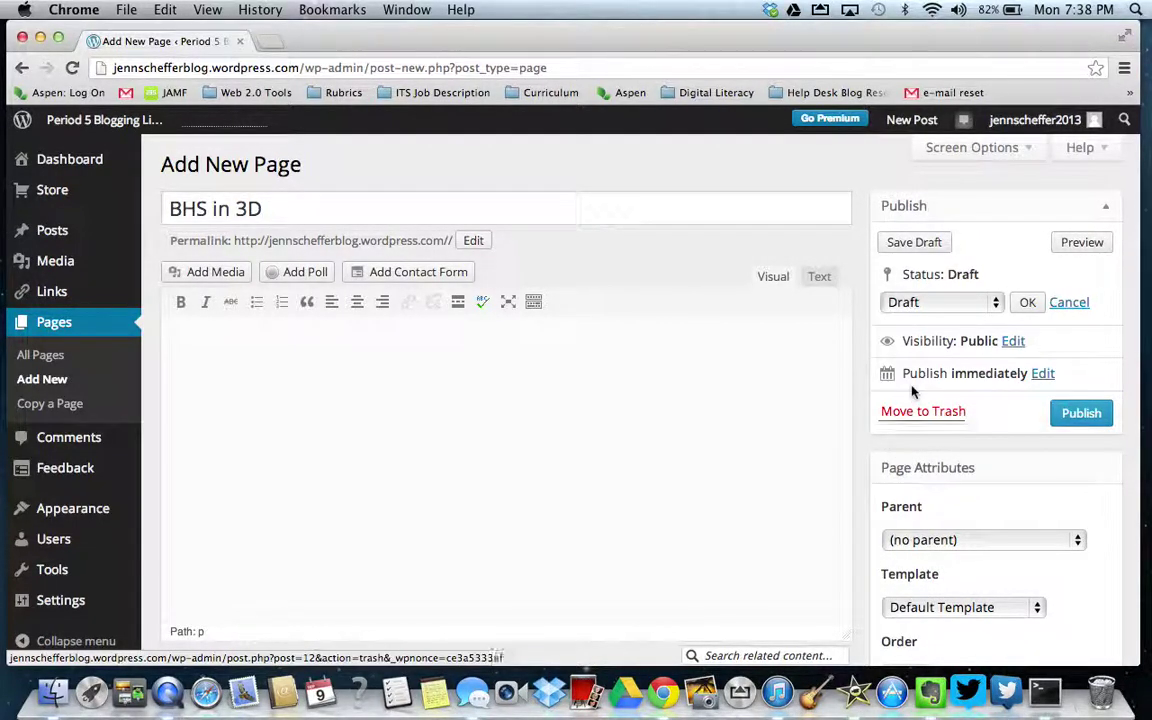
left_click(1044, 375)
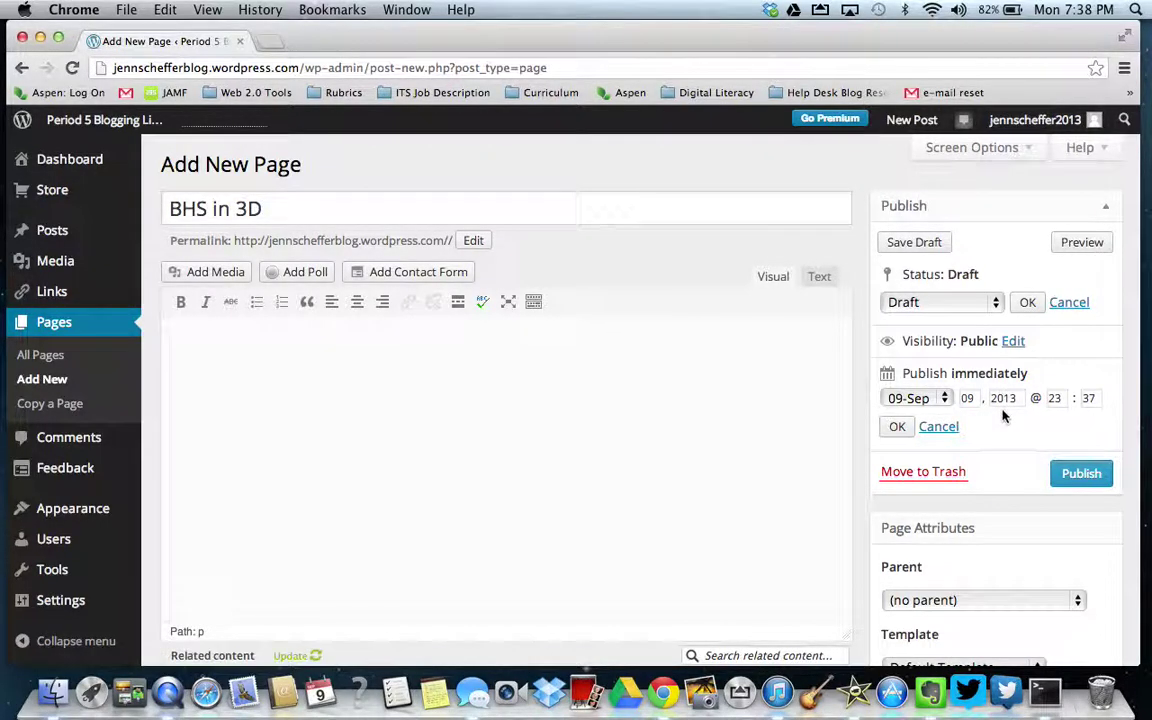
left_click(897, 428)
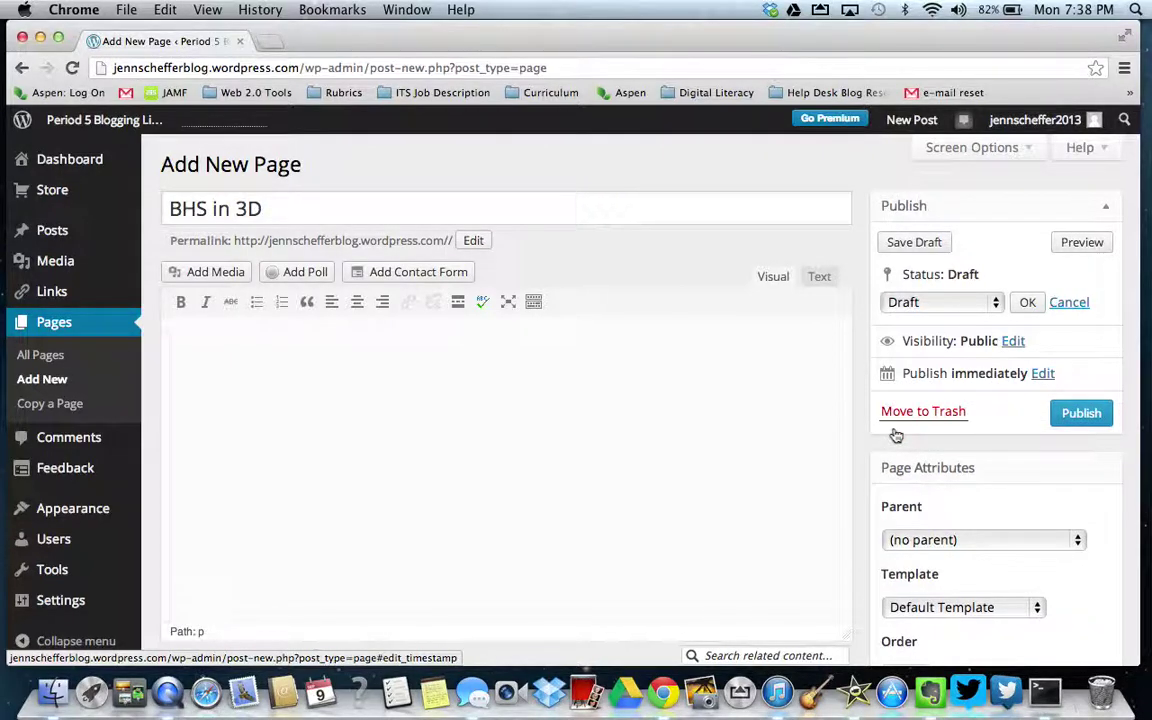
Save the "BHS in 3D" page as a draft and preview it on the blog
left_click(912, 243)
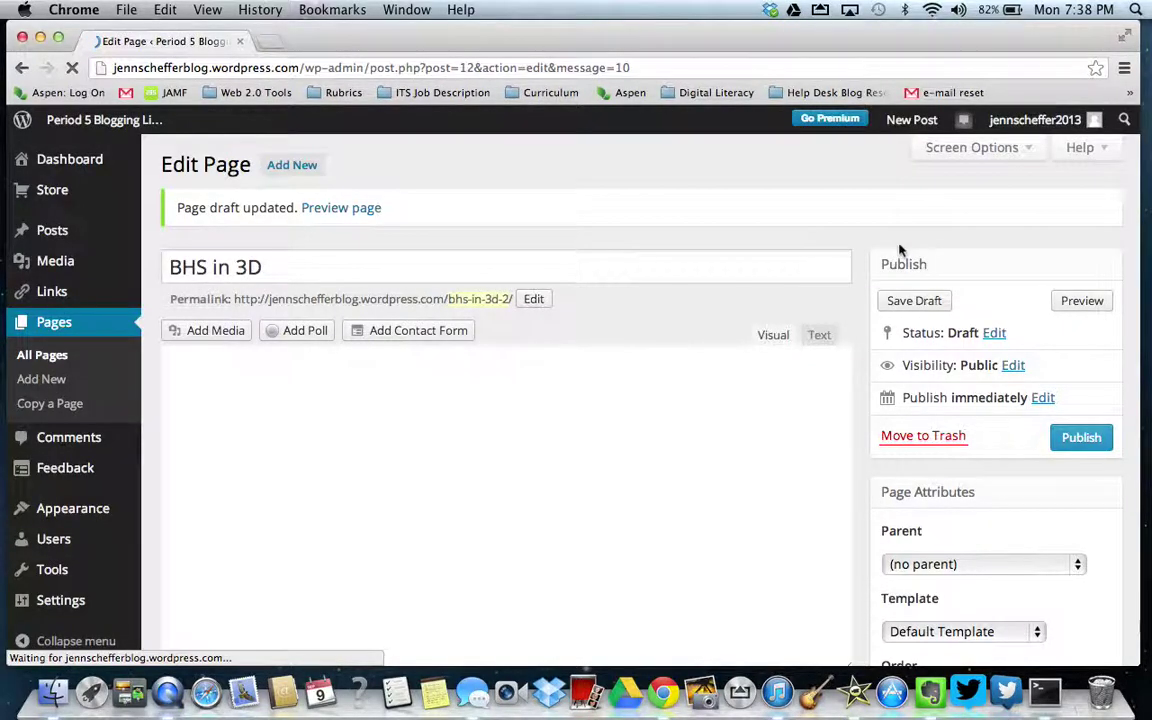
left_click(1080, 301)
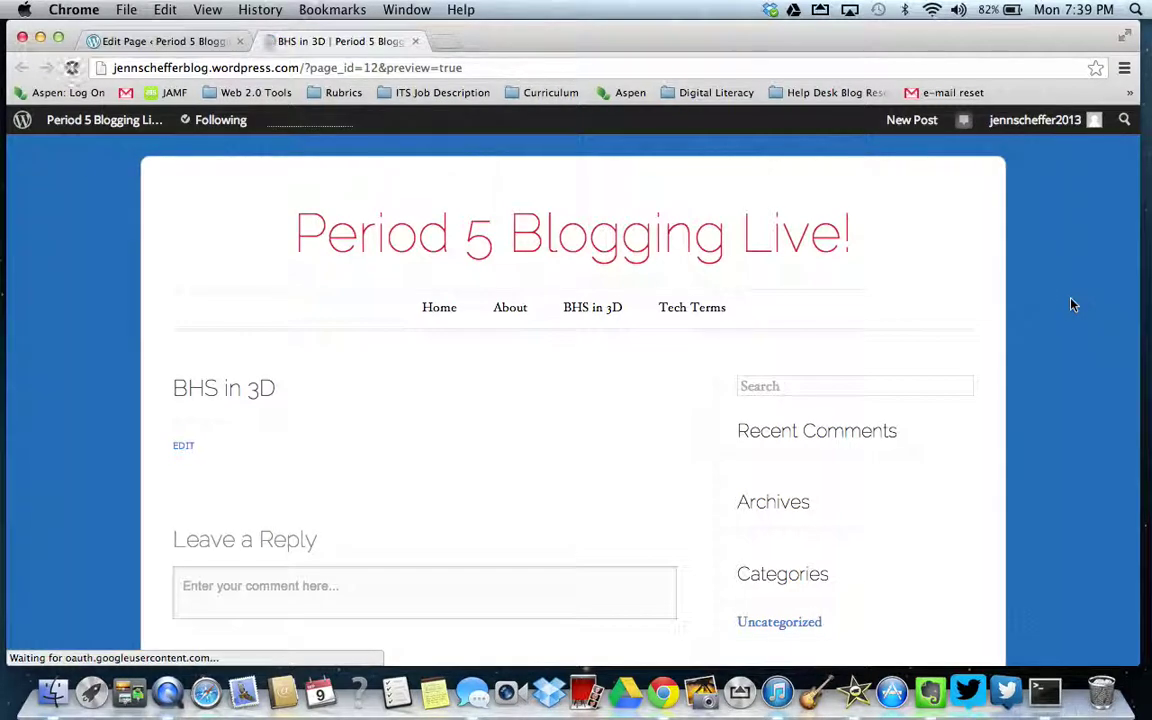
mouse_move(722, 320)
mouse_move(592, 310)
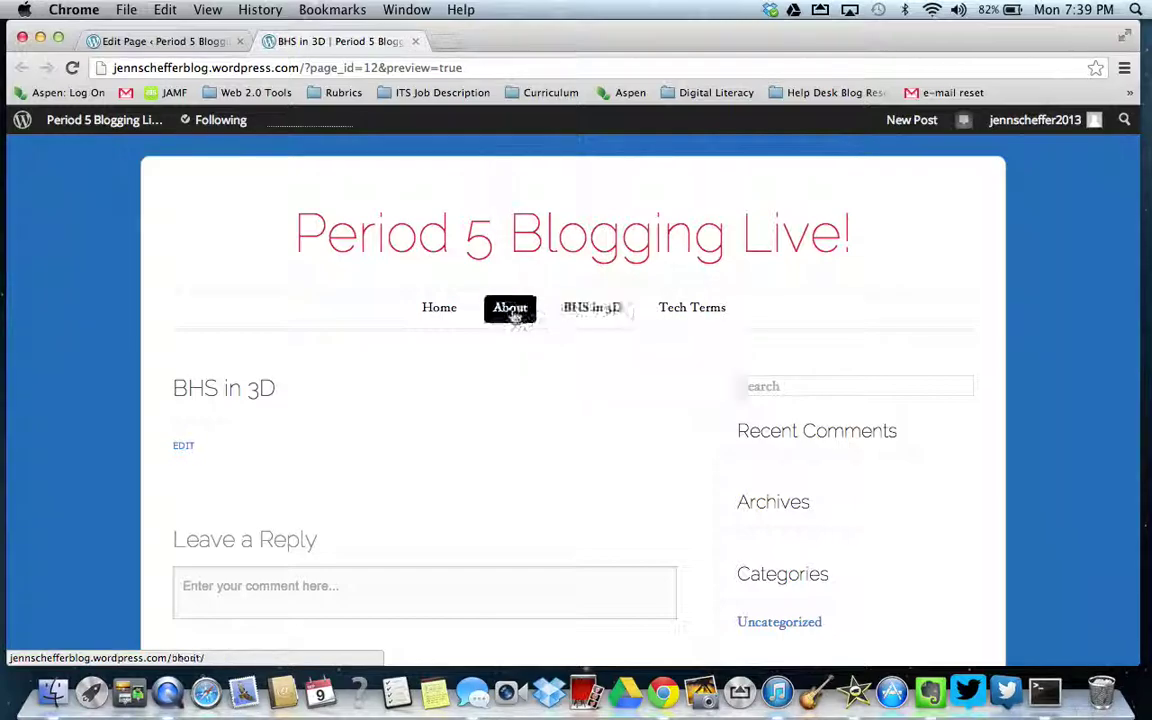
mouse_move(101, 129)
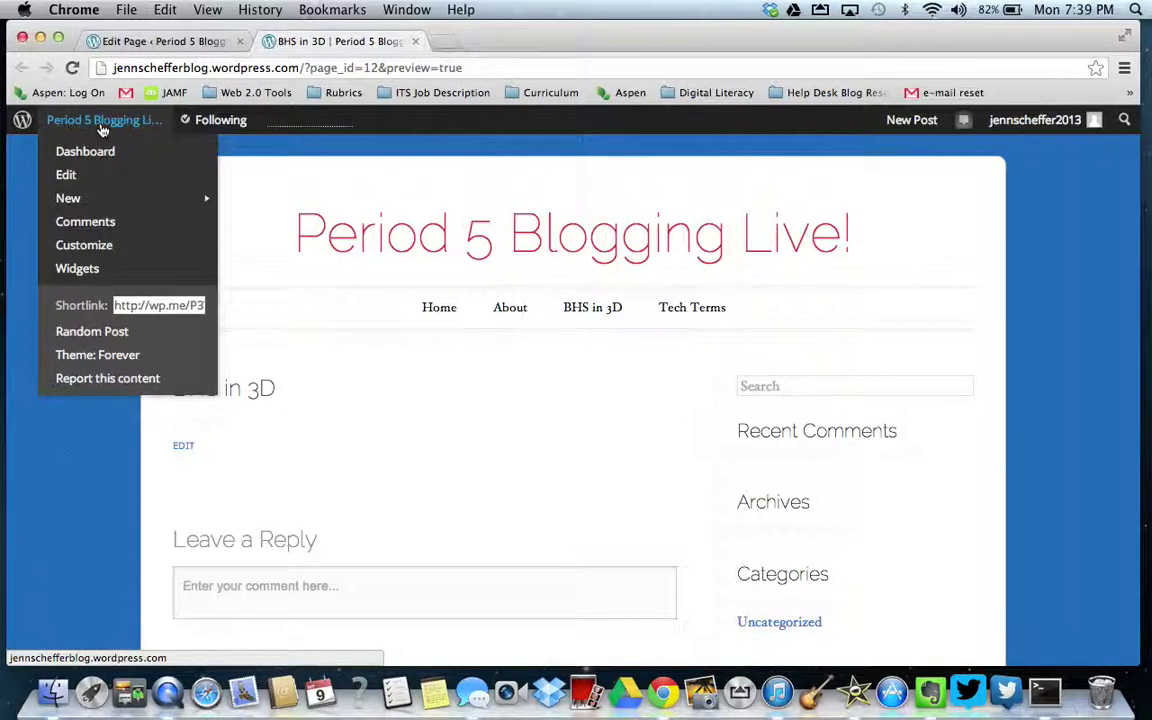
Return to the dashboard and add a new page titled "Week 1" with "BHS in 3D" as its parent
left_click(86, 153)
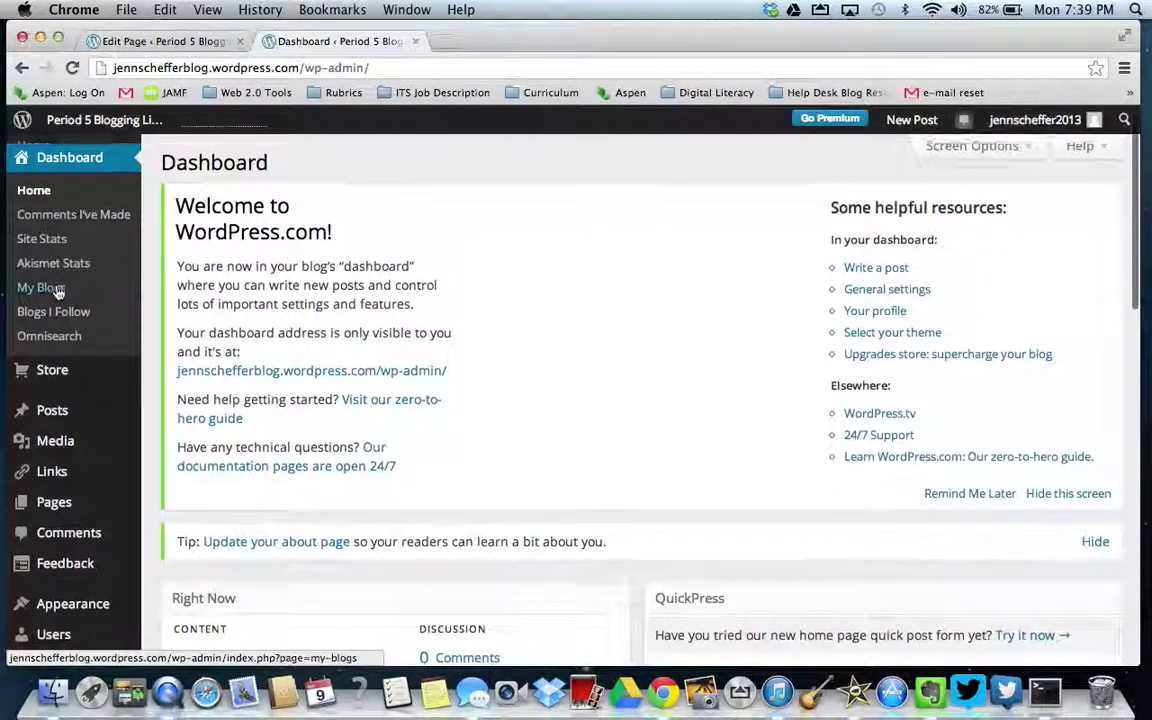
scroll(46, 285, "down", 5)
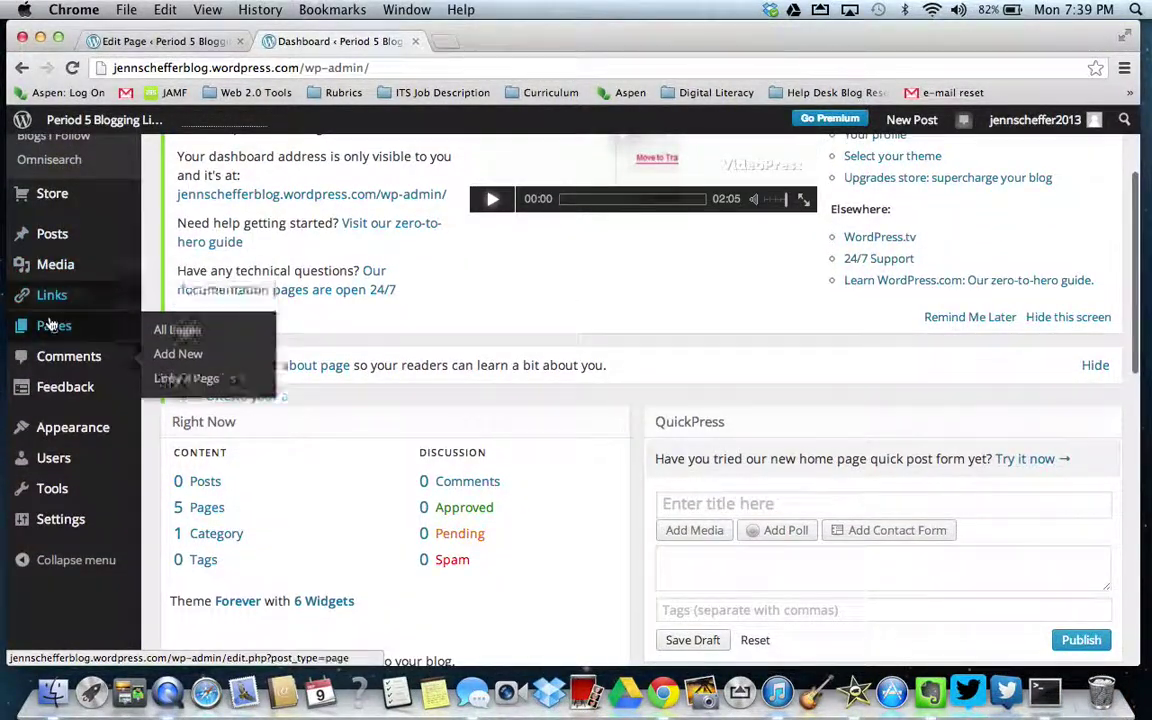
mouse_move(51, 324)
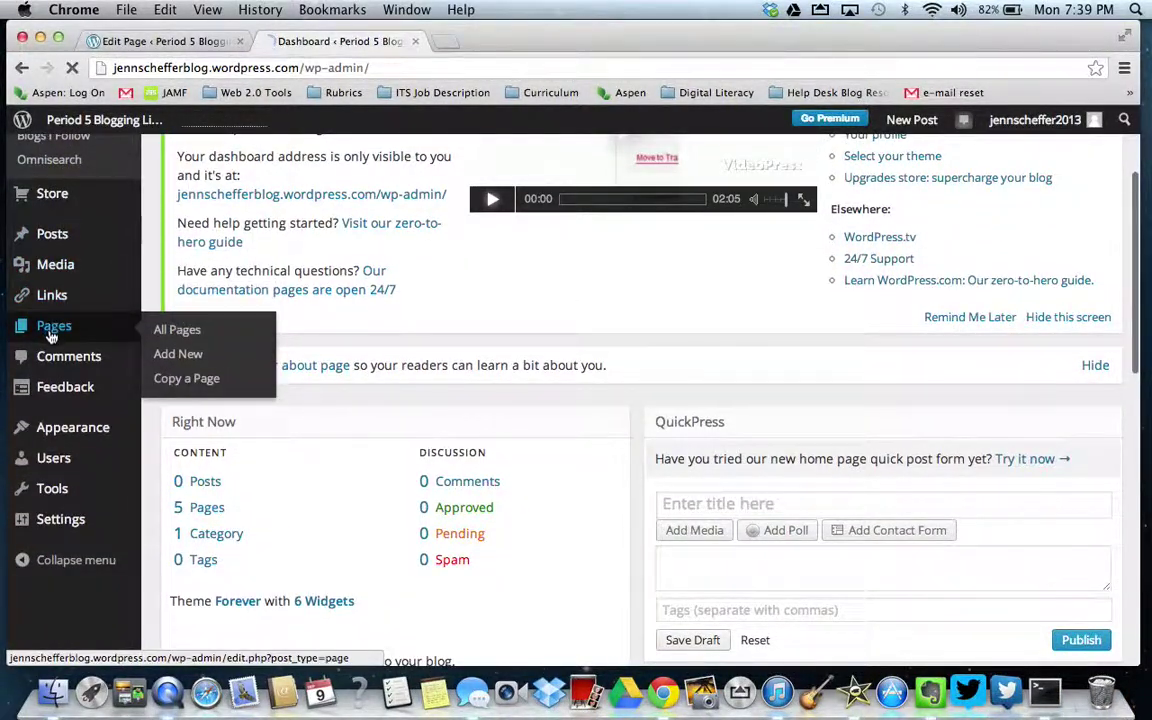
left_click(167, 356)
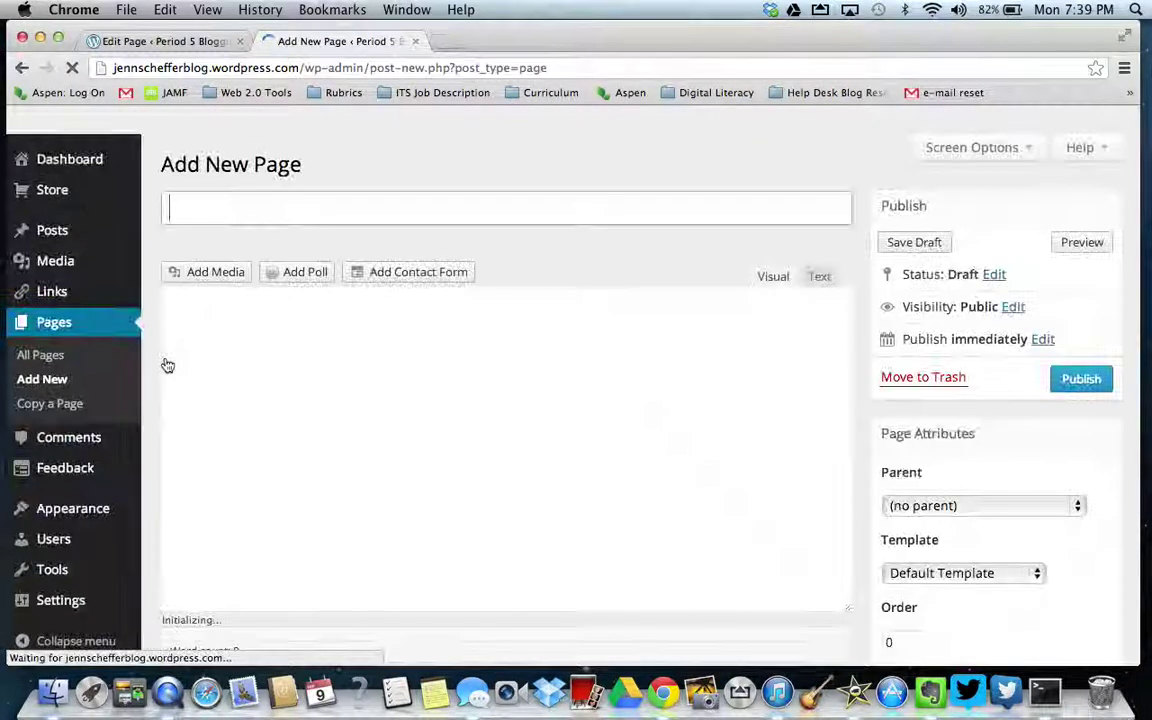
type("Week 1")
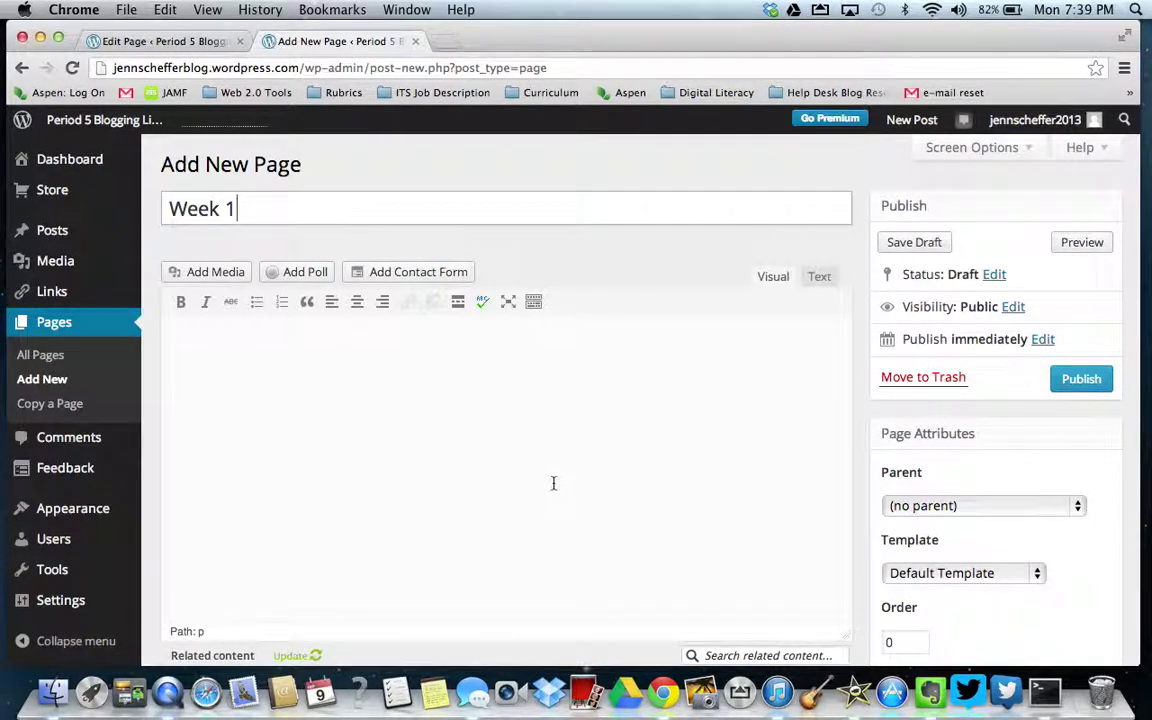
scroll(553, 481, "down", 5)
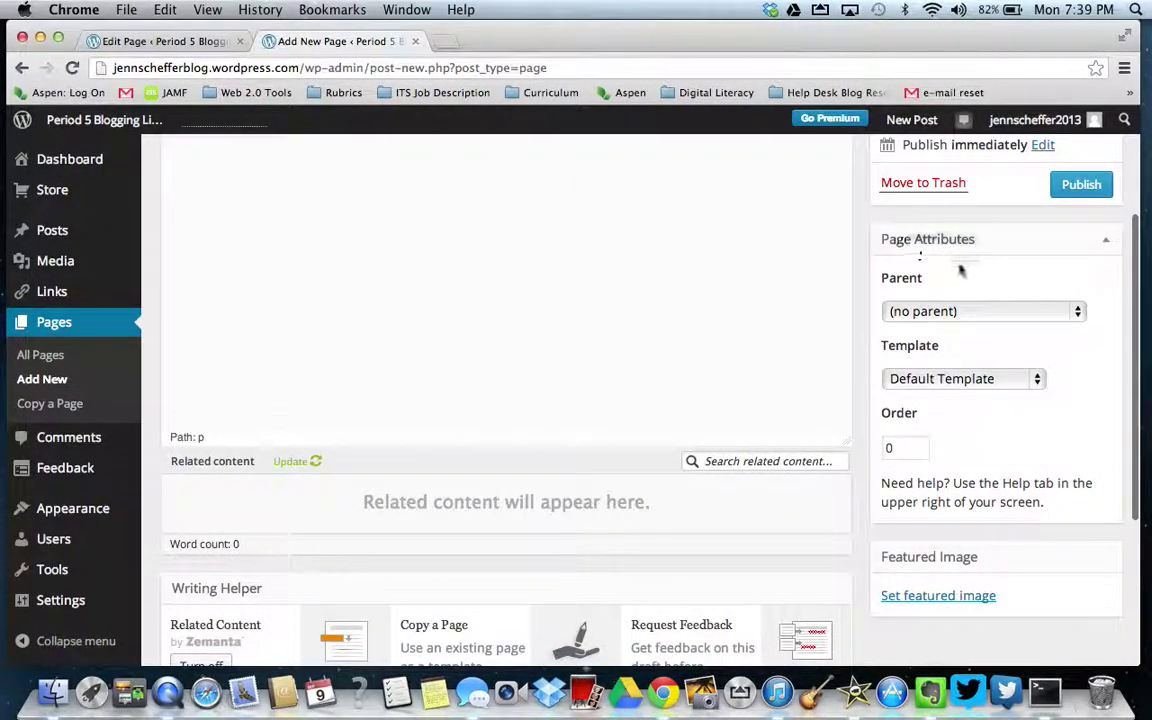
left_click(1080, 313)
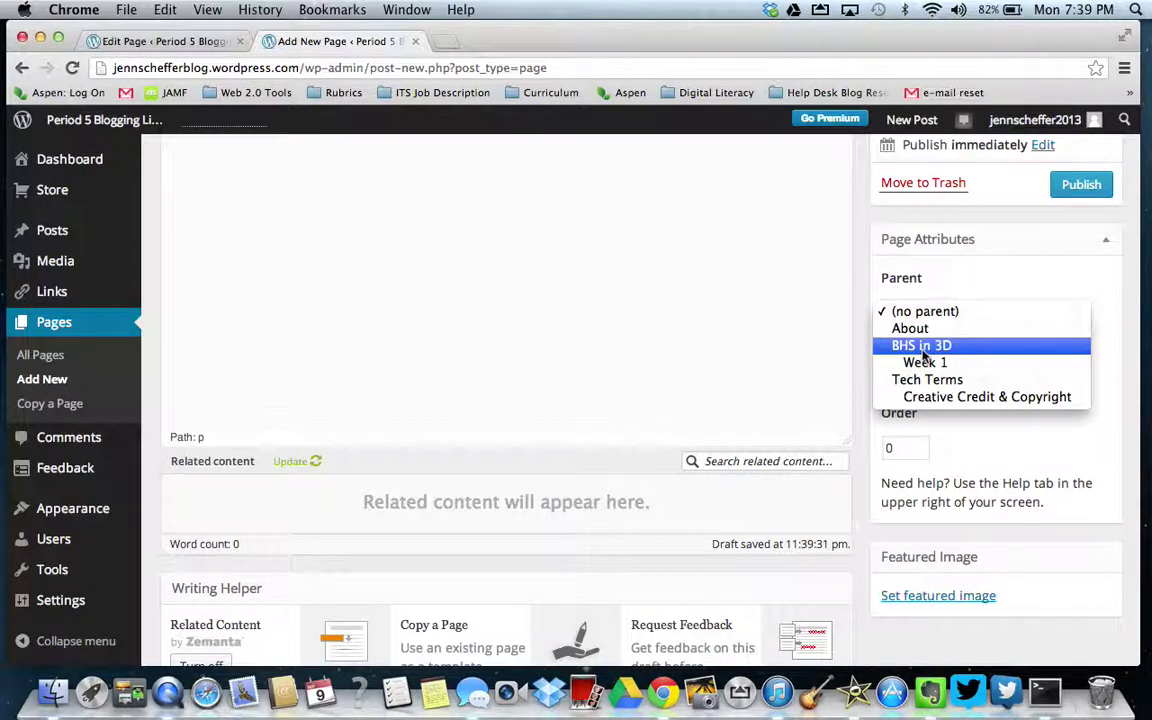
left_click(923, 350)
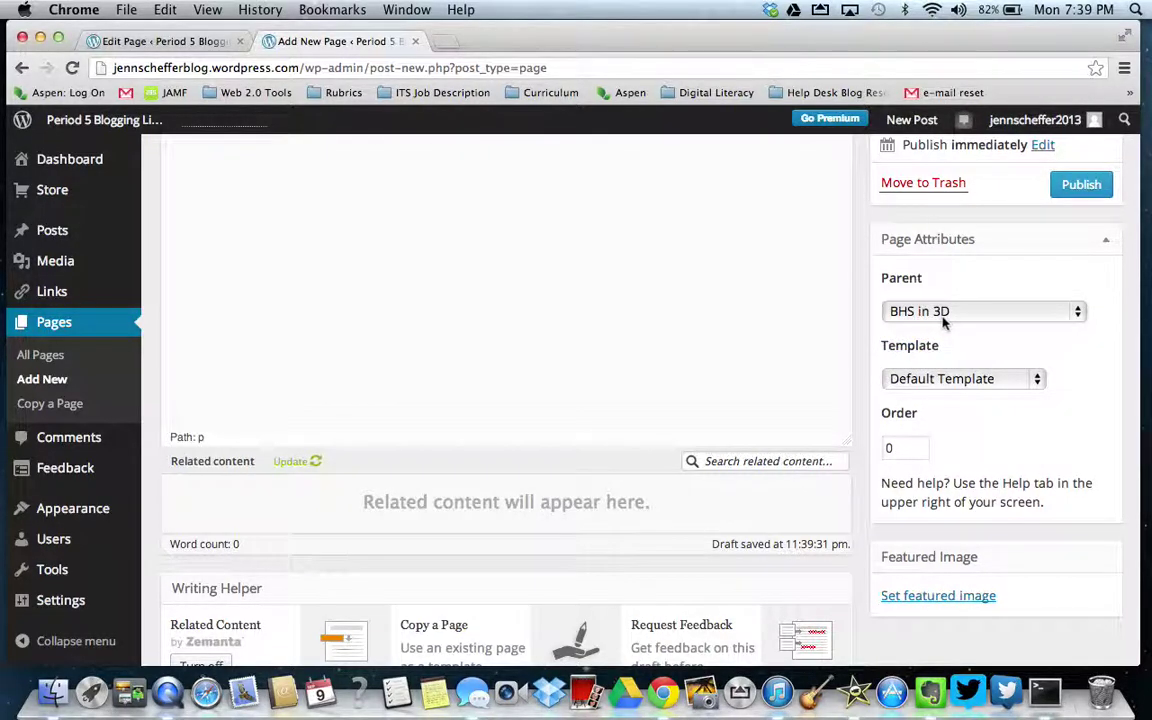
Save the "Week 1" page as a draft and preview it on the blog
scroll(943, 320, "up", 5)
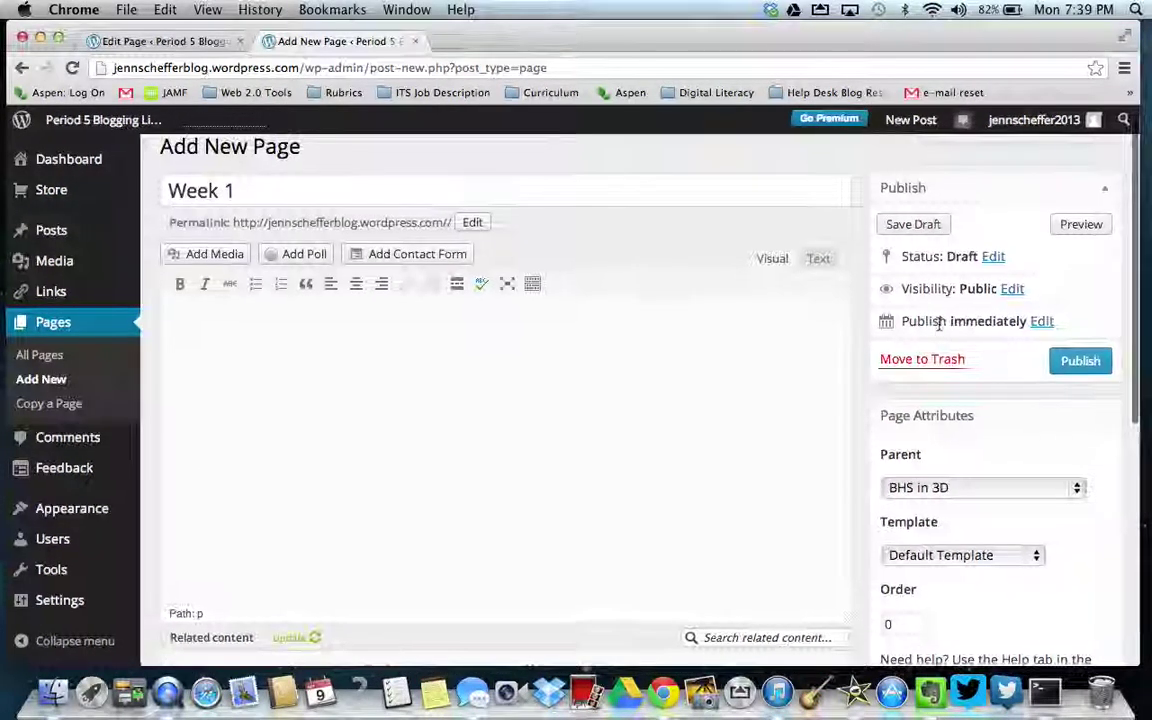
left_click(908, 227)
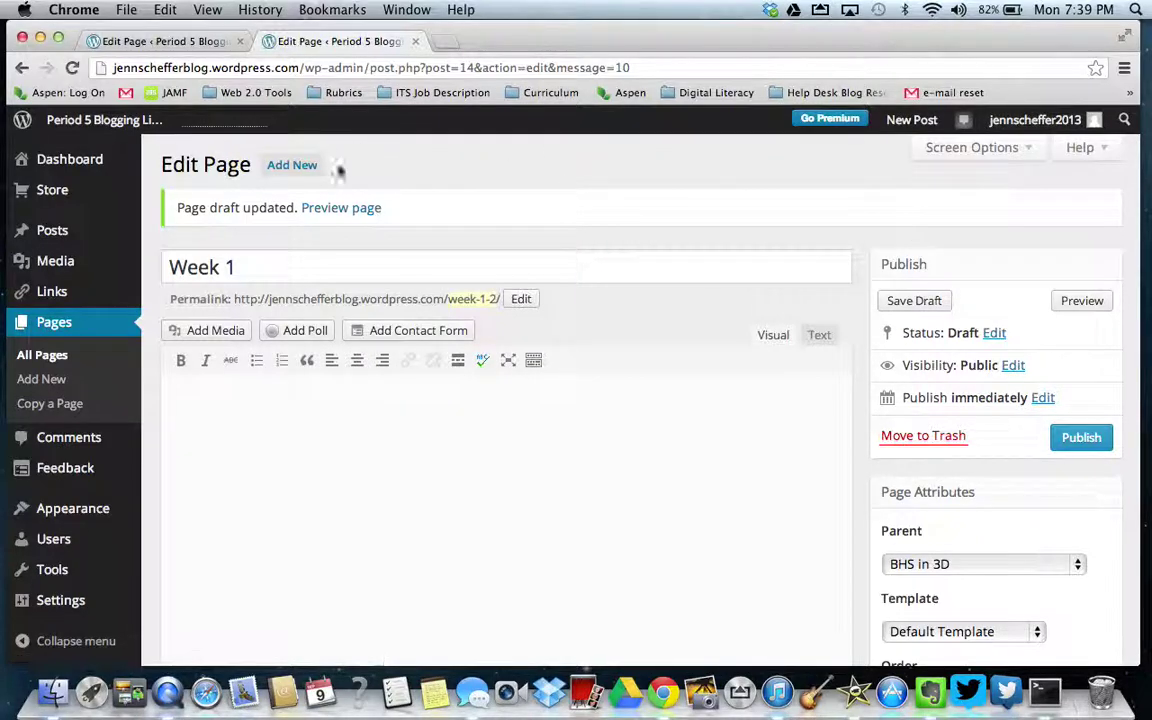
left_click(328, 216)
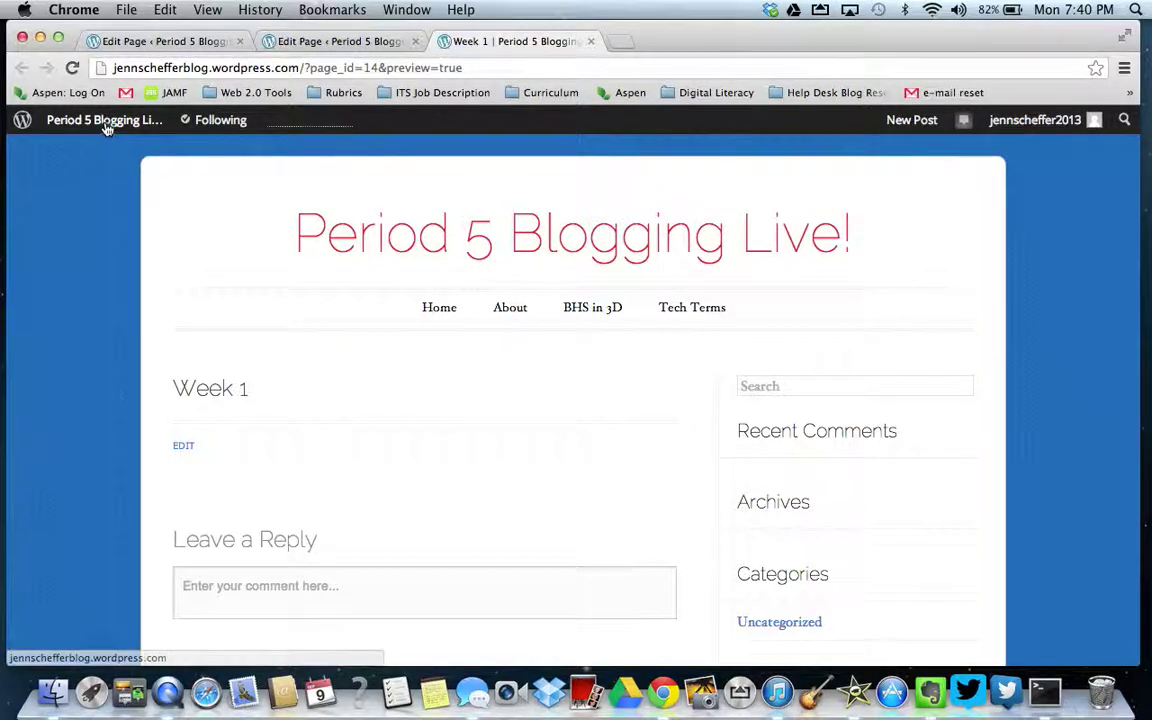
Go back to the dashboard and add a new page titled "Tech Terms" without a parent
mouse_move(107, 128)
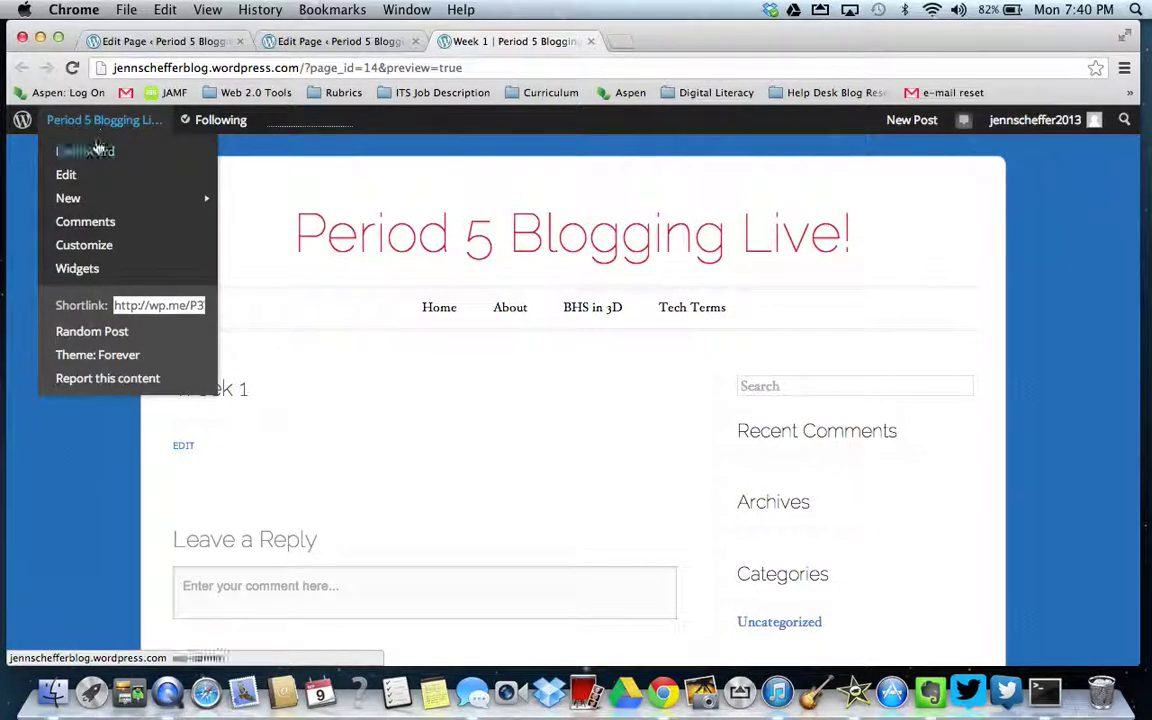
left_click(92, 150)
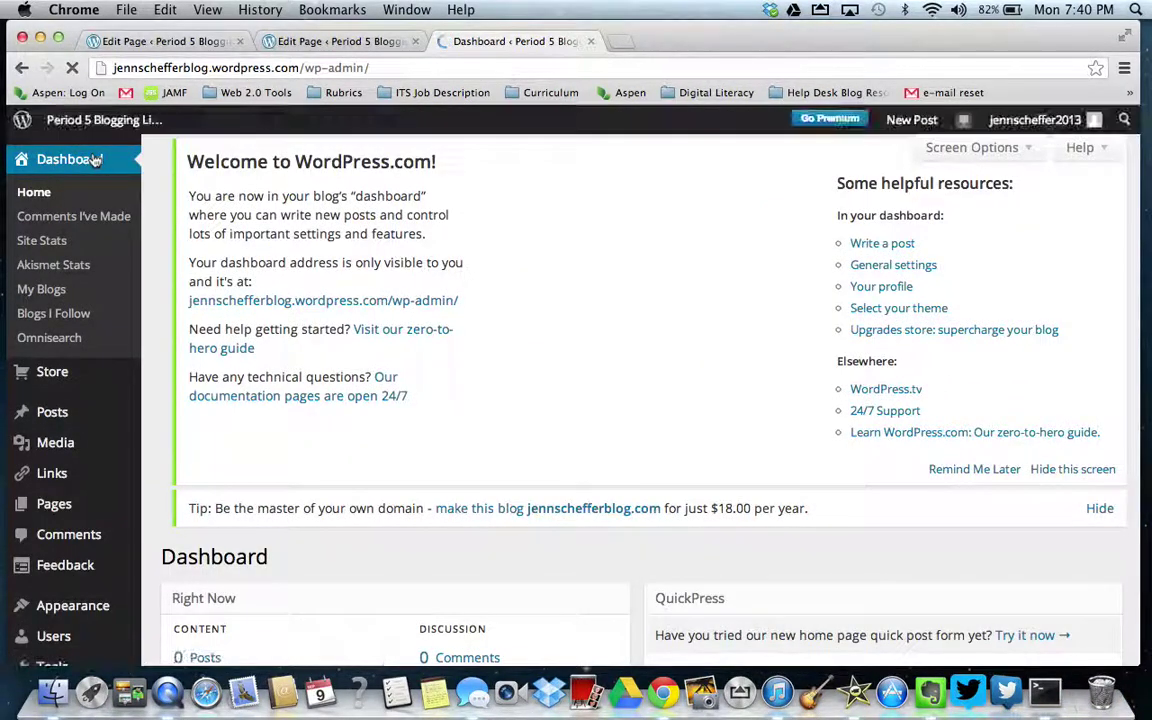
mouse_move(51, 504)
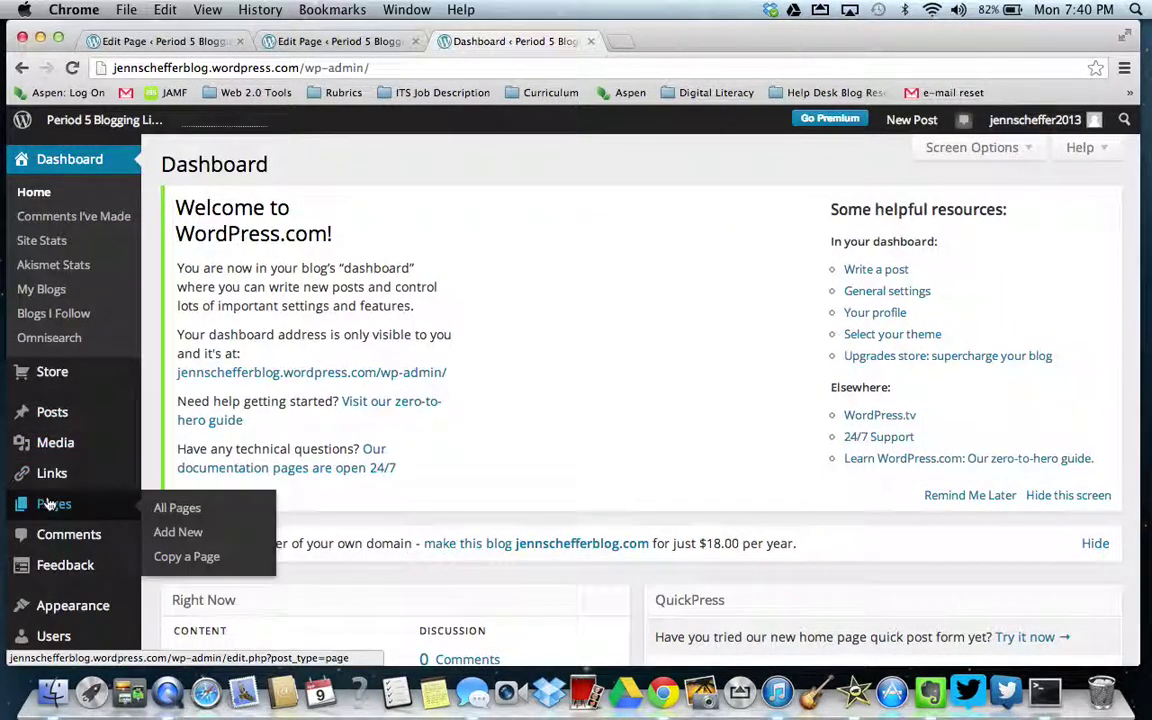
left_click(174, 538)
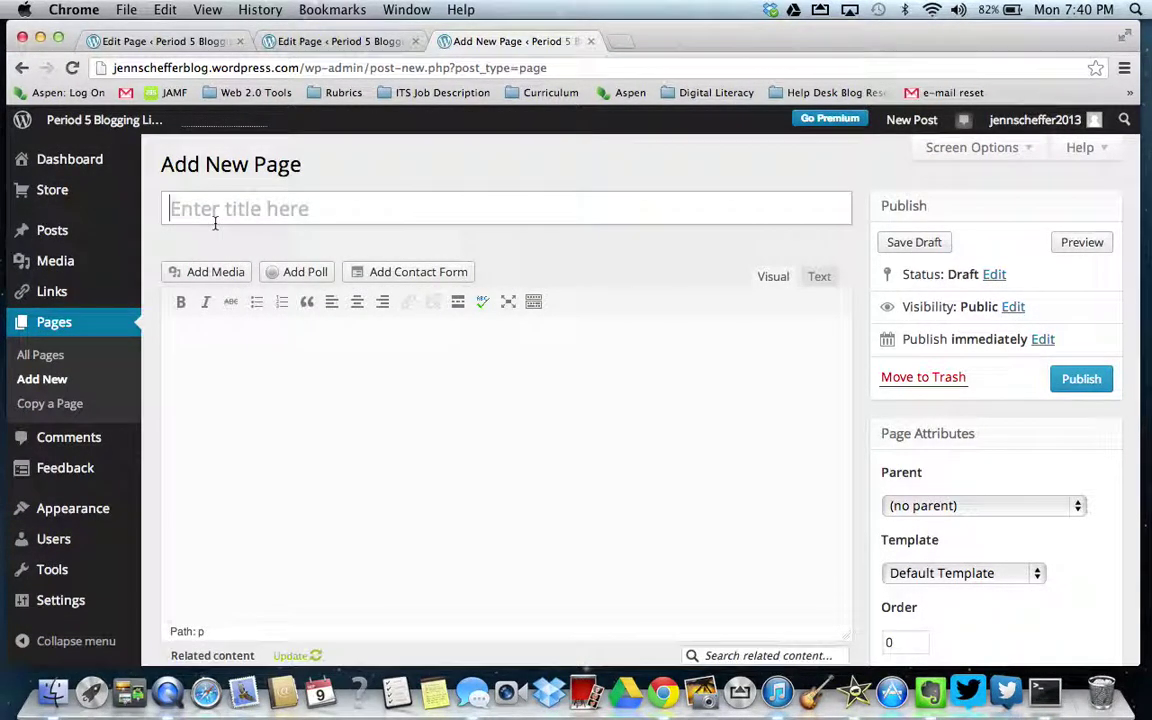
left_click(214, 223)
type("t")
type("Tech Term")
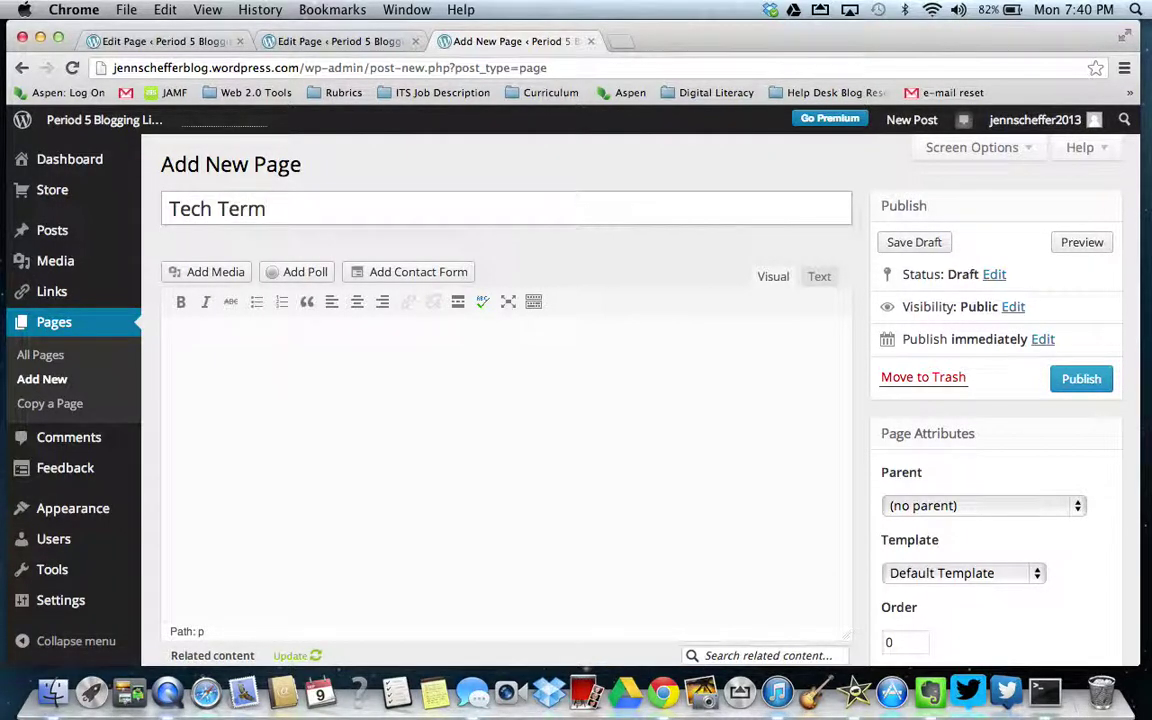
type("s")
Save the "Tech Terms" page as a draft and preview it on the blog
left_click(912, 243)
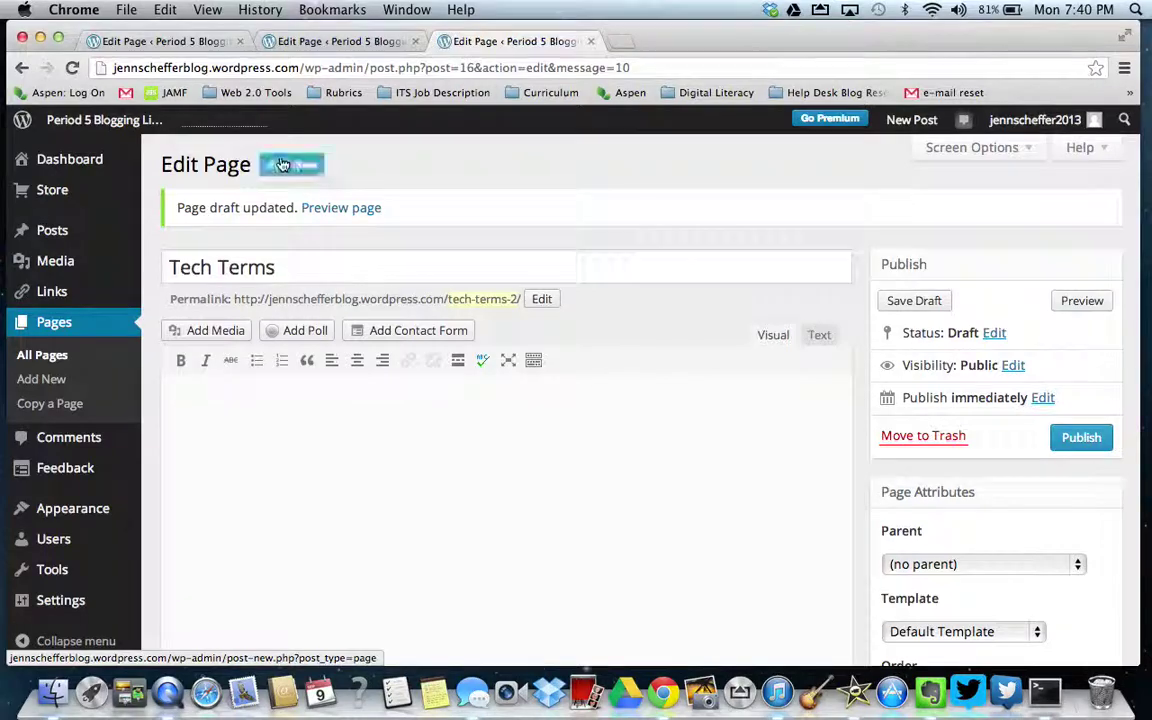
left_click(334, 210)
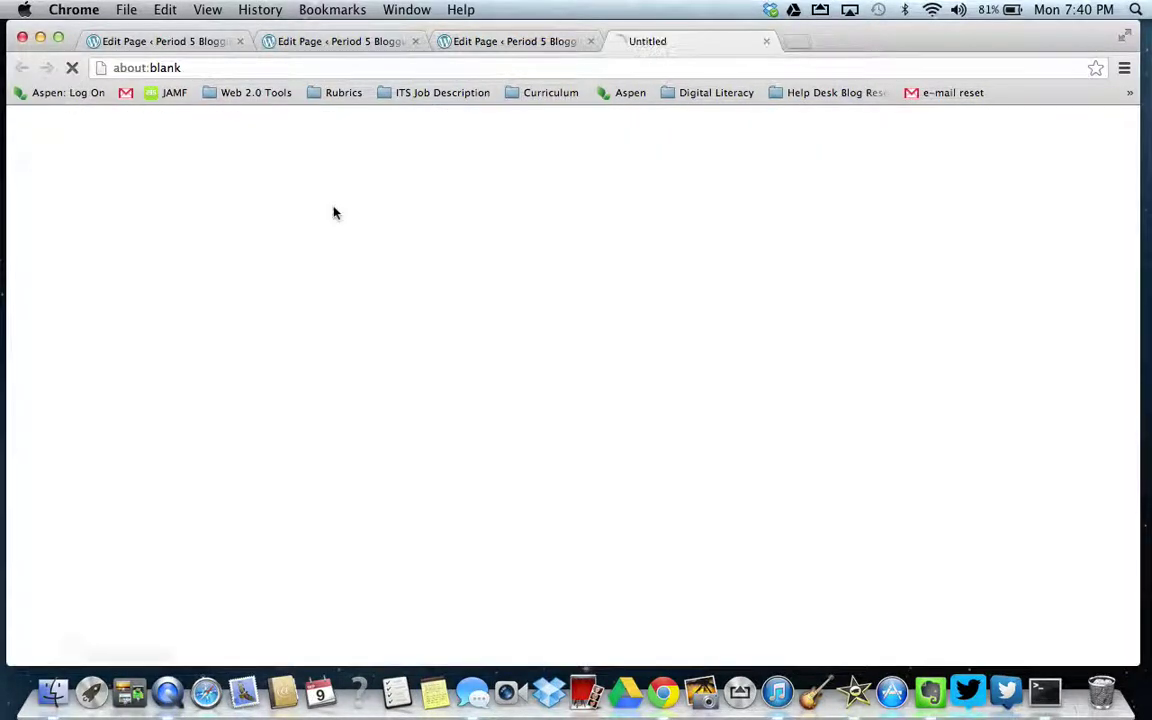
mouse_move(674, 310)
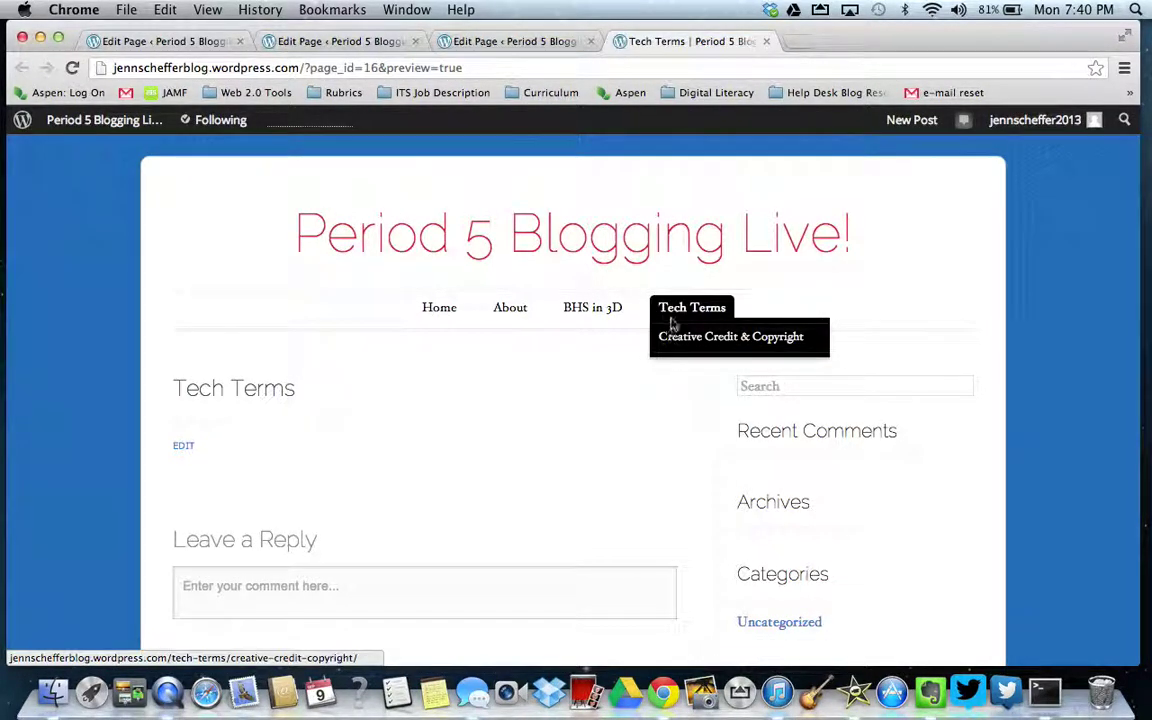
Add a new page titled "Creative Credit & Copyright" and set "Tech Terms" as its parent
mouse_move(100, 120)
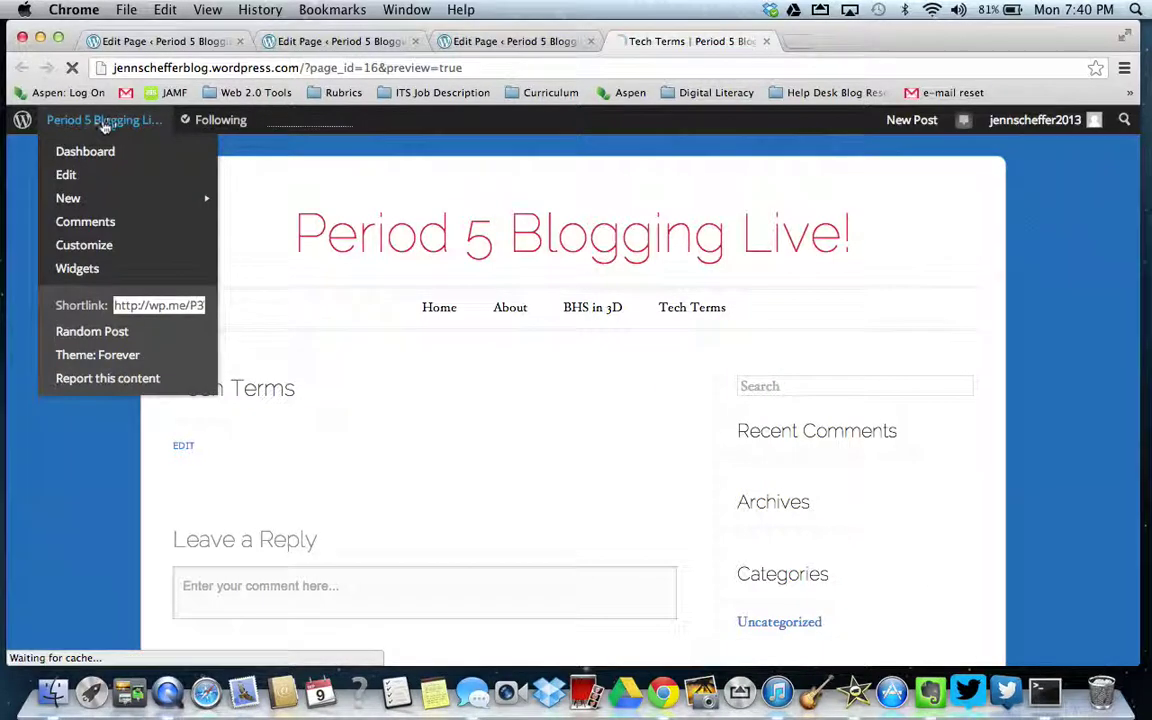
mouse_move(78, 200)
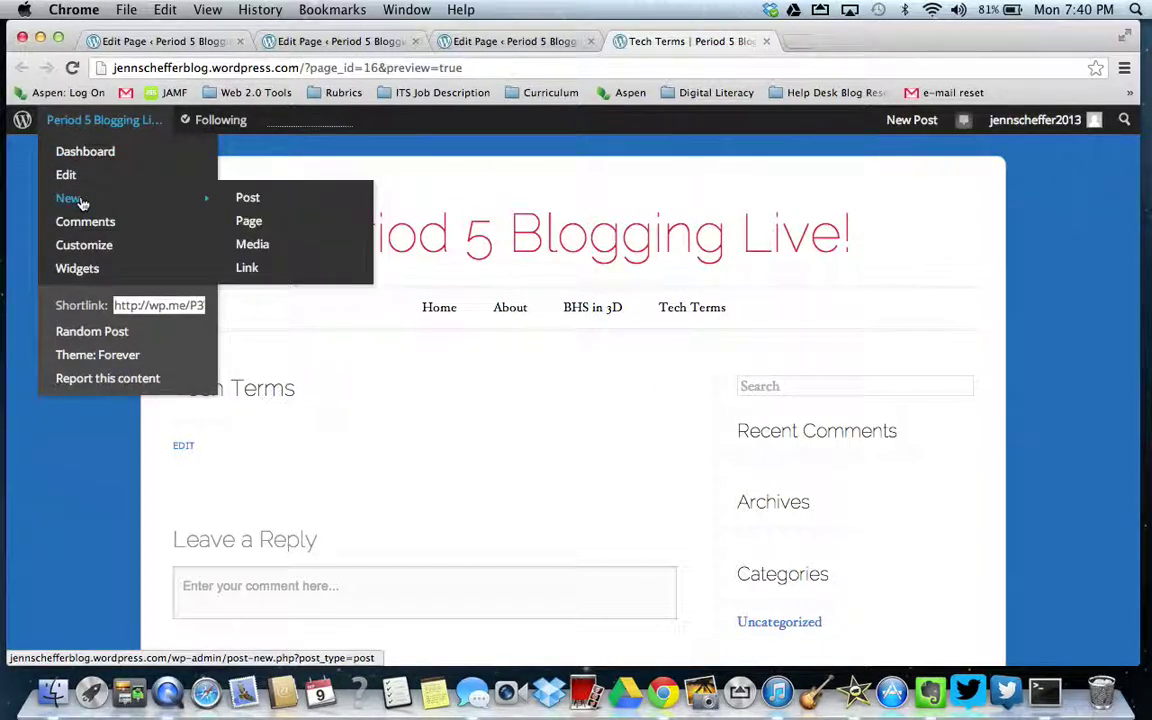
left_click(250, 221)
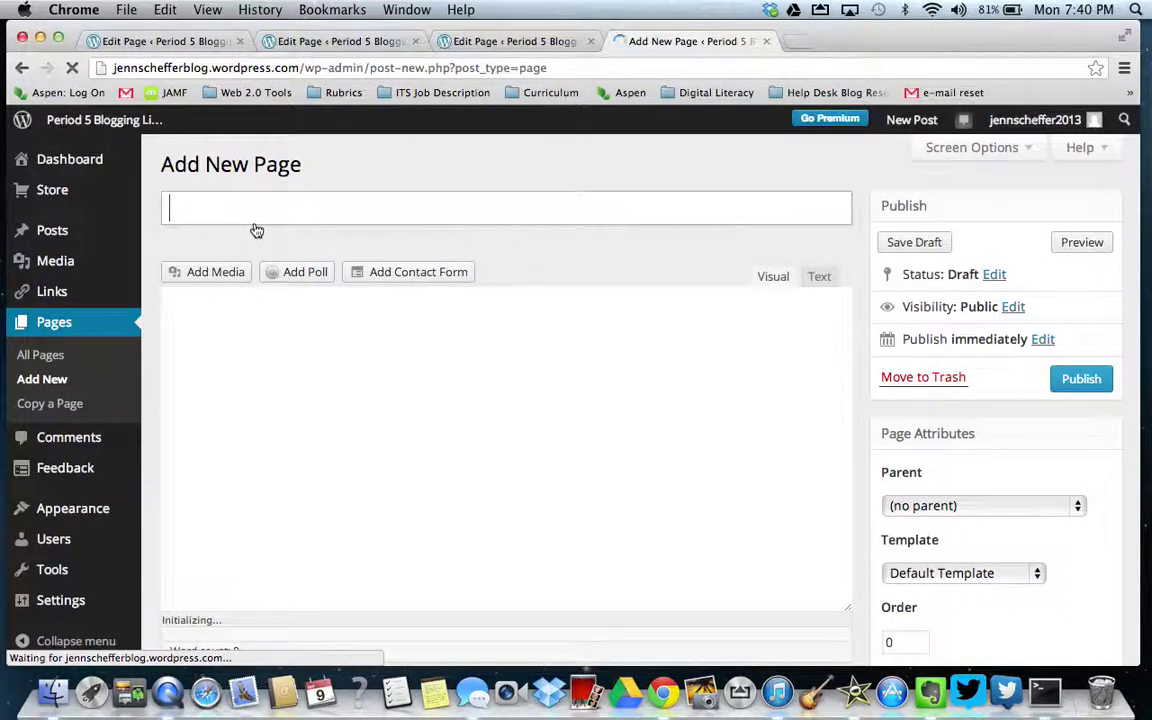
type("Creative Credit & Copyright")
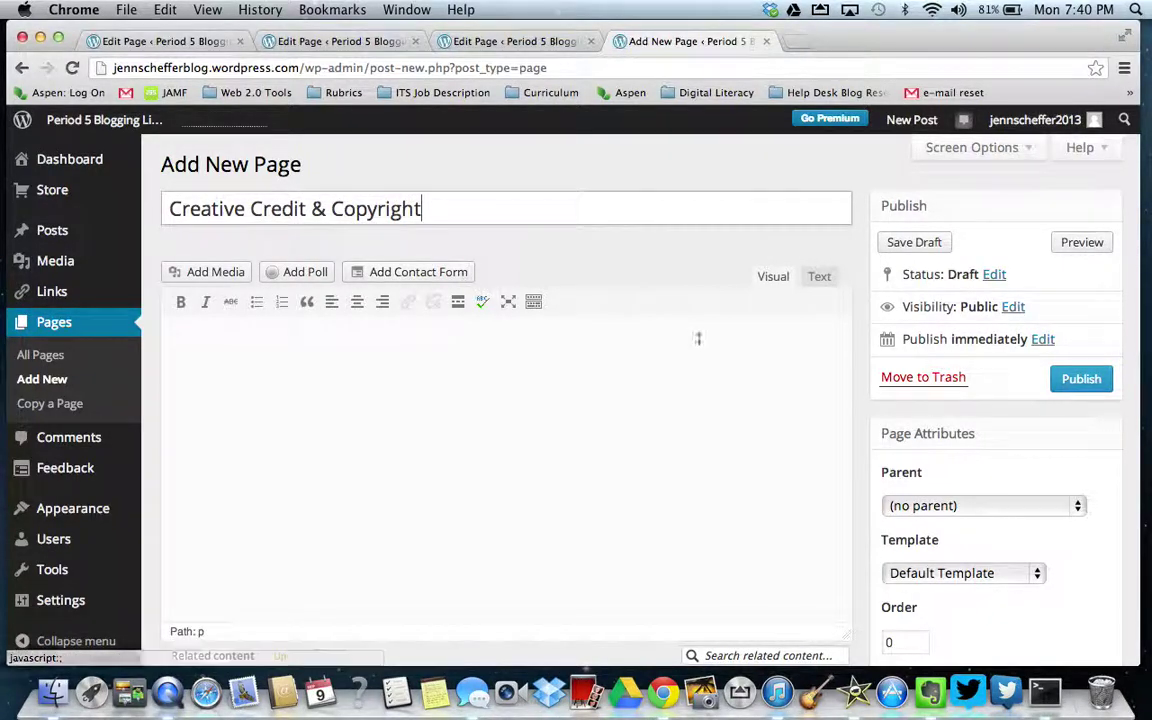
left_click(1078, 506)
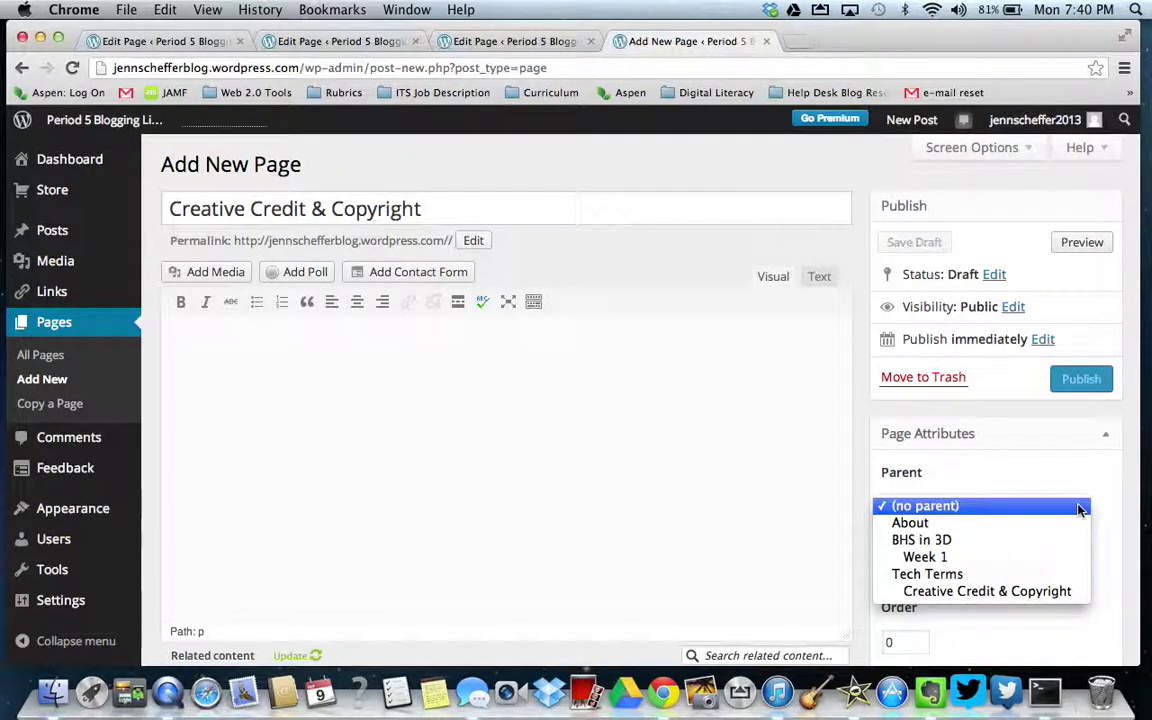
left_click(968, 576)
Save the "Creative Credit & Copyright" page as a draft and preview it on the blog
left_click(914, 244)
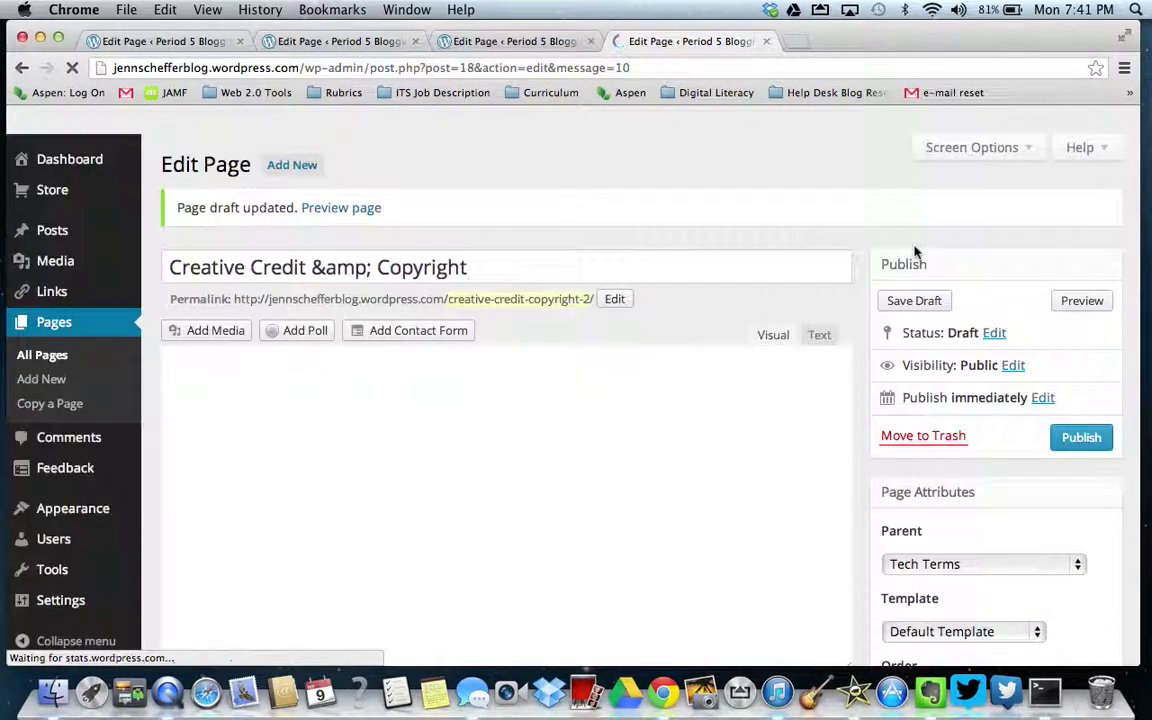
left_click(330, 210)
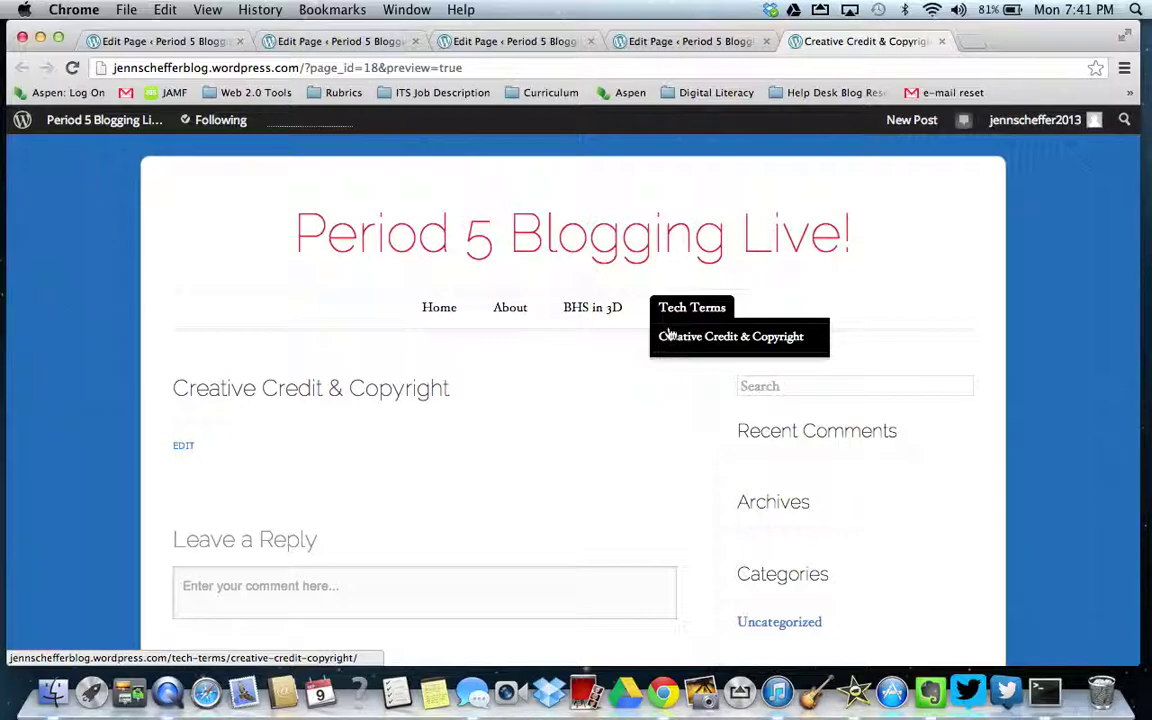
Open the blog's About page for editing and delete all of its sample text
left_click(504, 311)
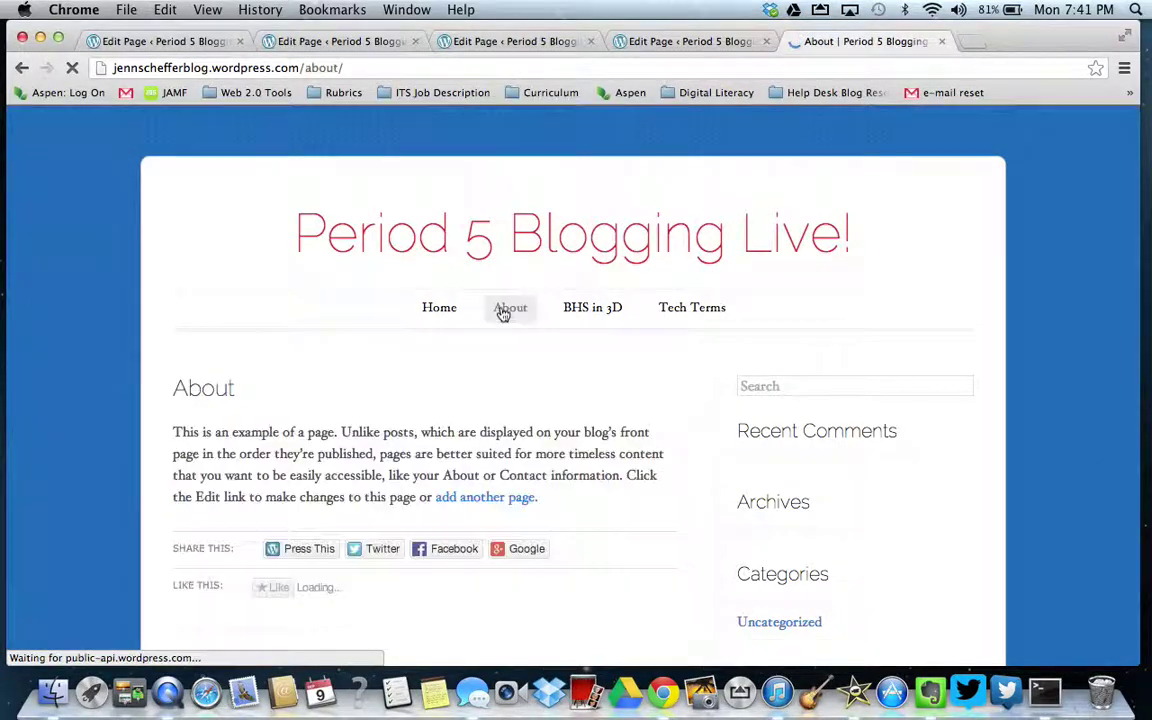
scroll(410, 398, "down", 3)
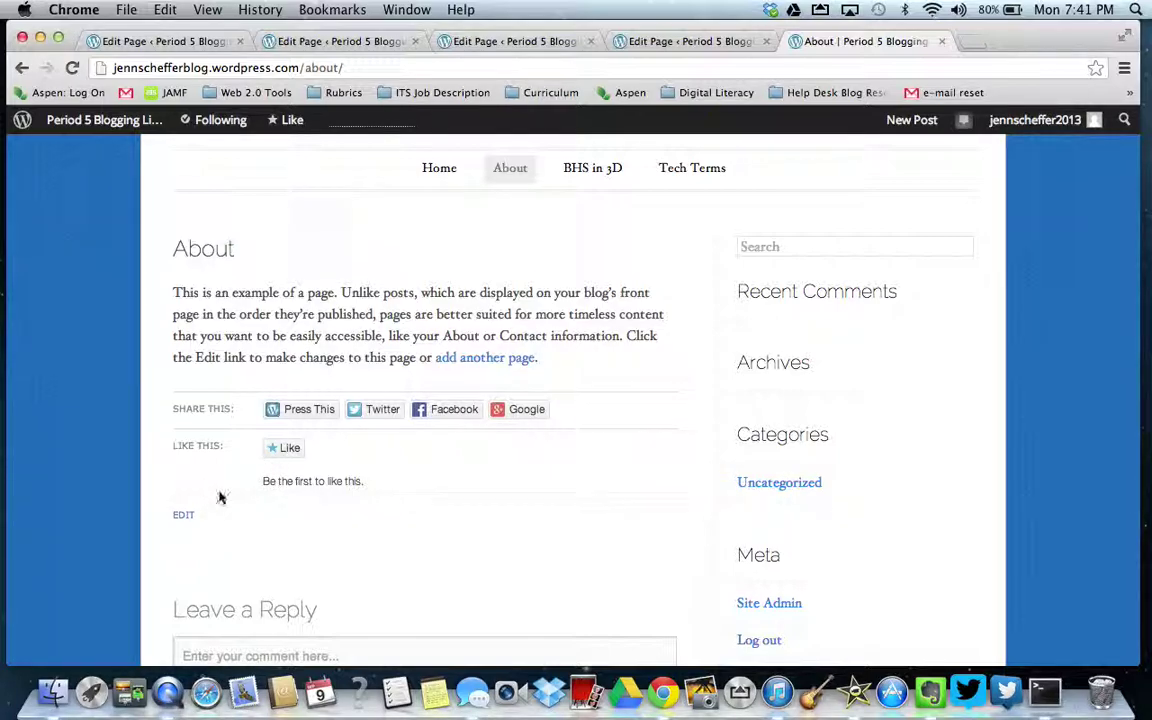
scroll(220, 496, "down", 1)
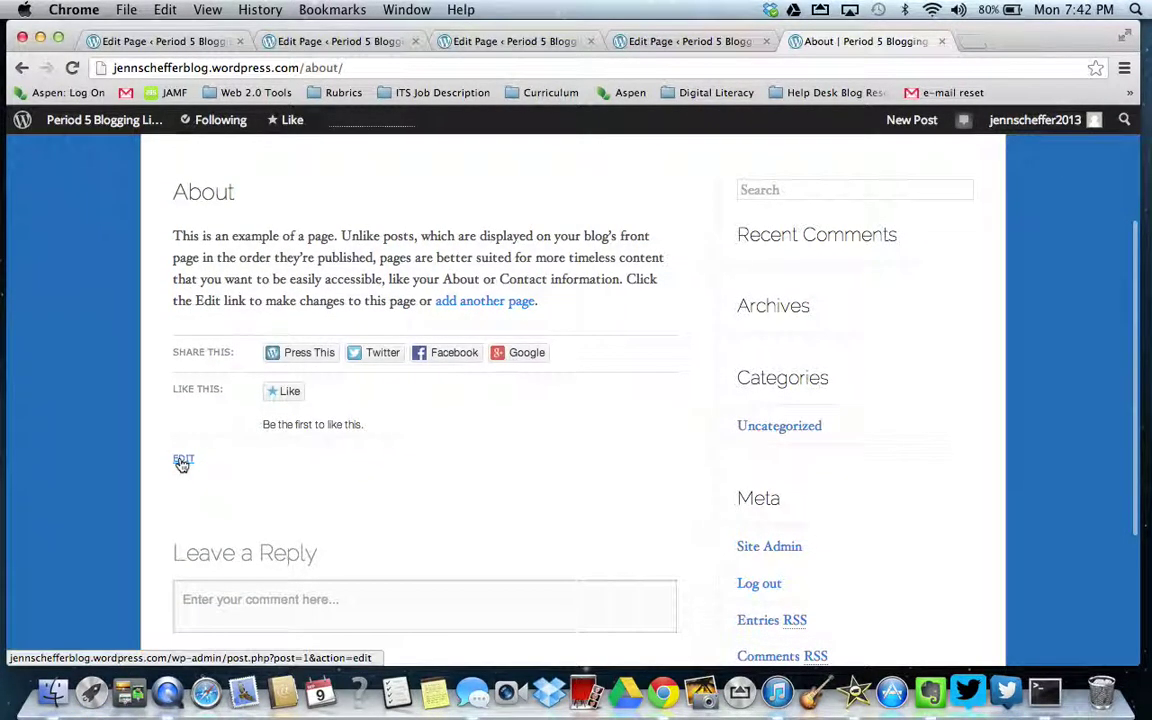
left_click(183, 462)
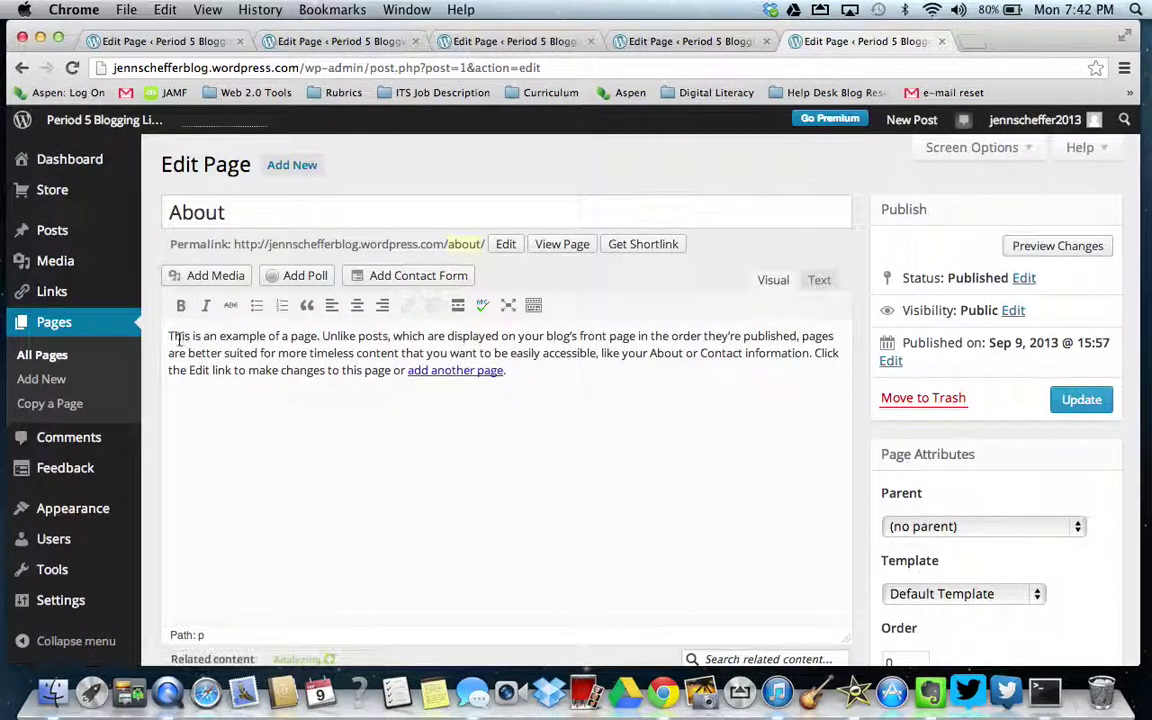
left_click_drag(170, 337, 303, 393)
key("BackSpace")
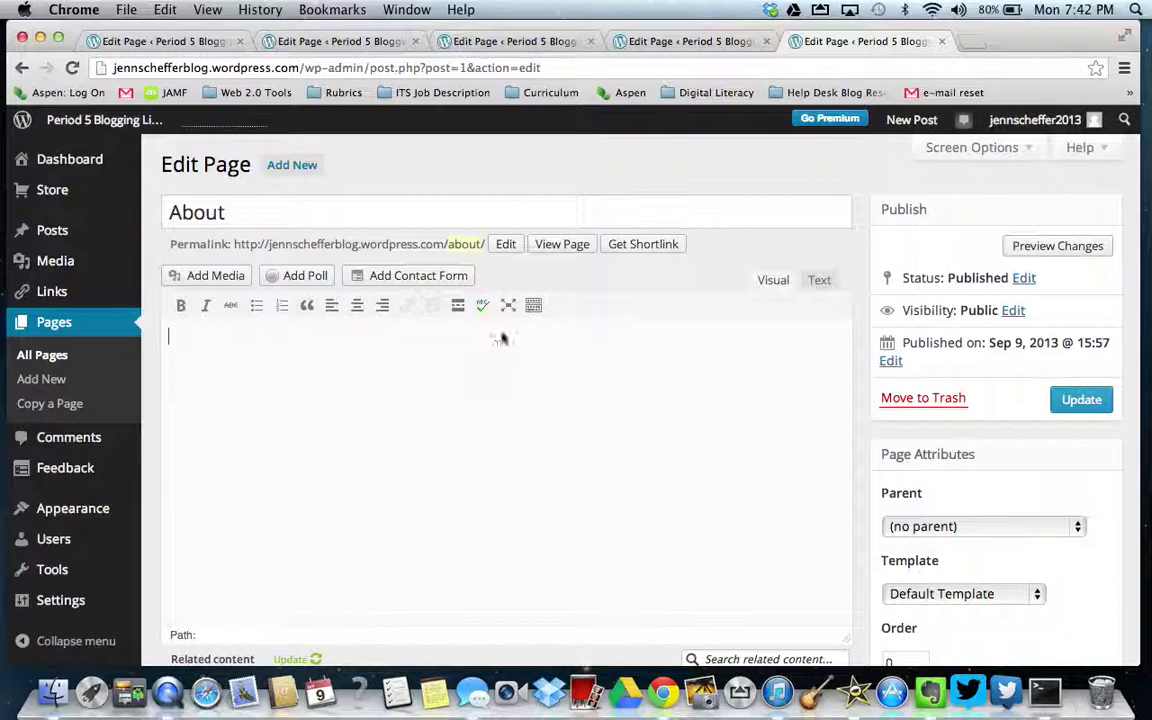
Open bhsdigitalliteracy.wordpress.com in a new browser tab and view its WordPress Blog project page
left_click(966, 46)
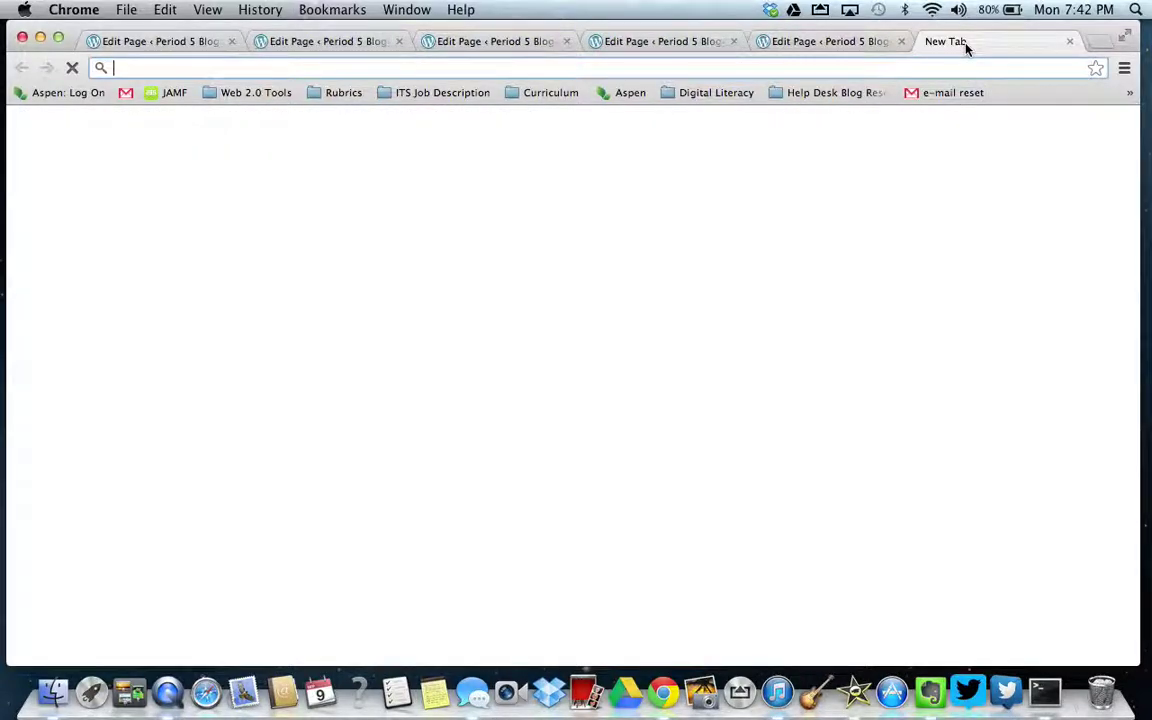
type("bhs")
key("Return")
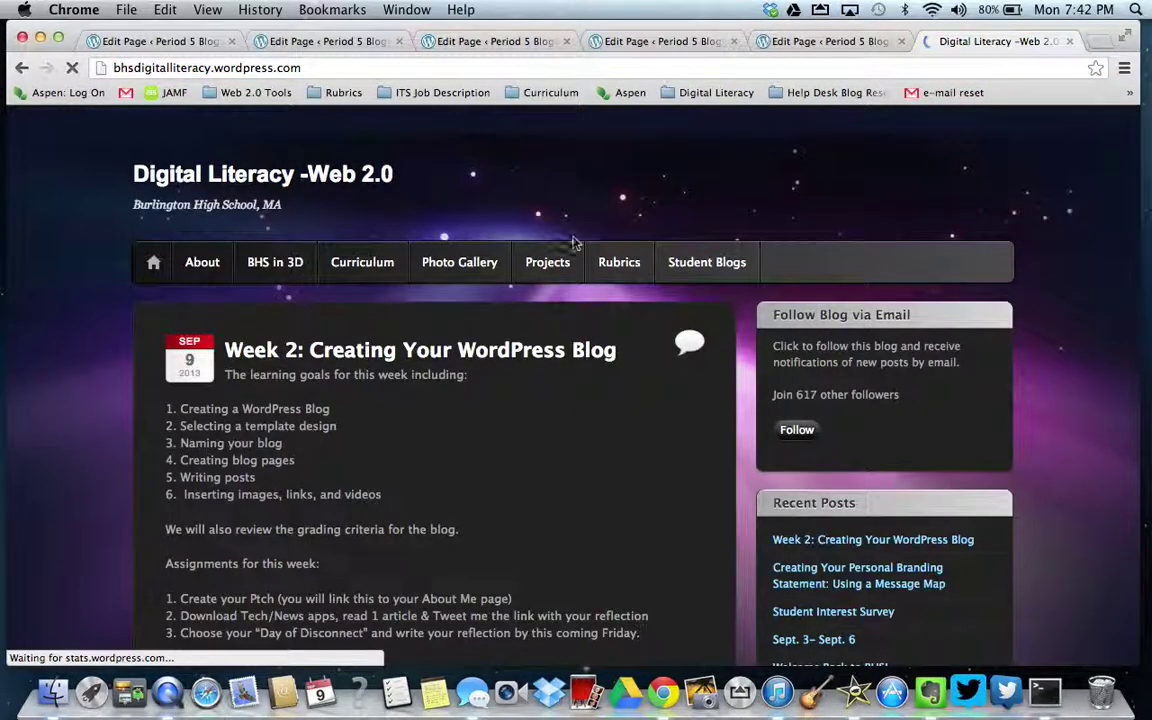
mouse_move(556, 267)
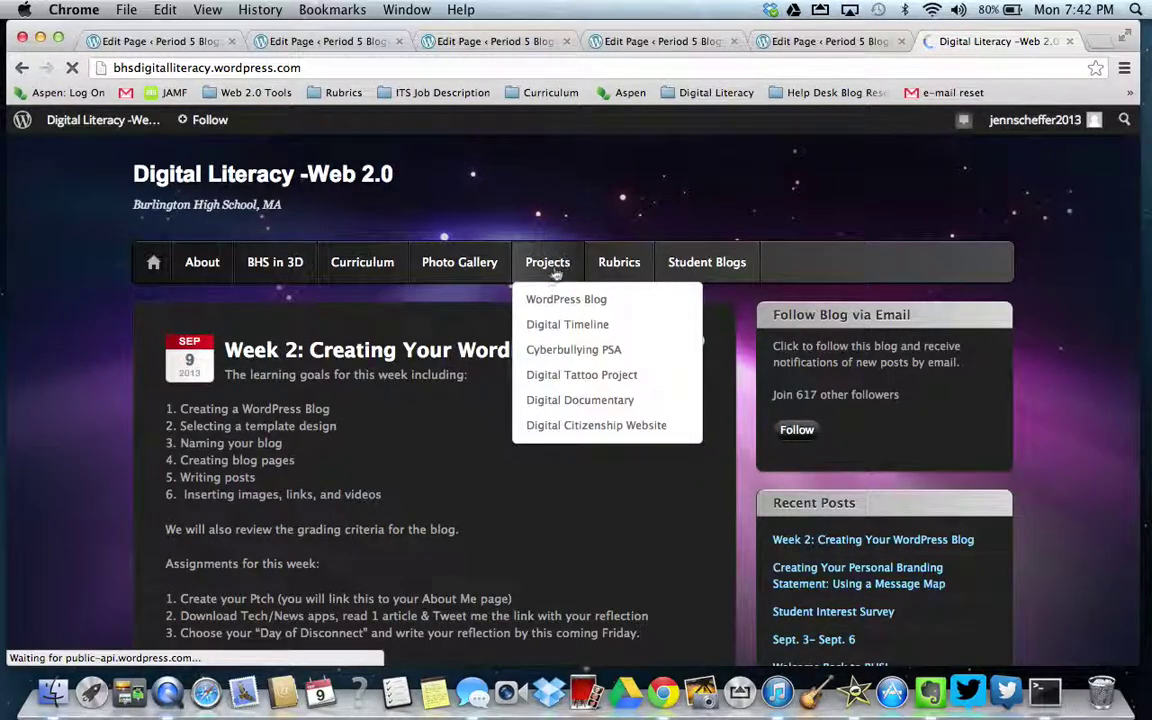
left_click(550, 305)
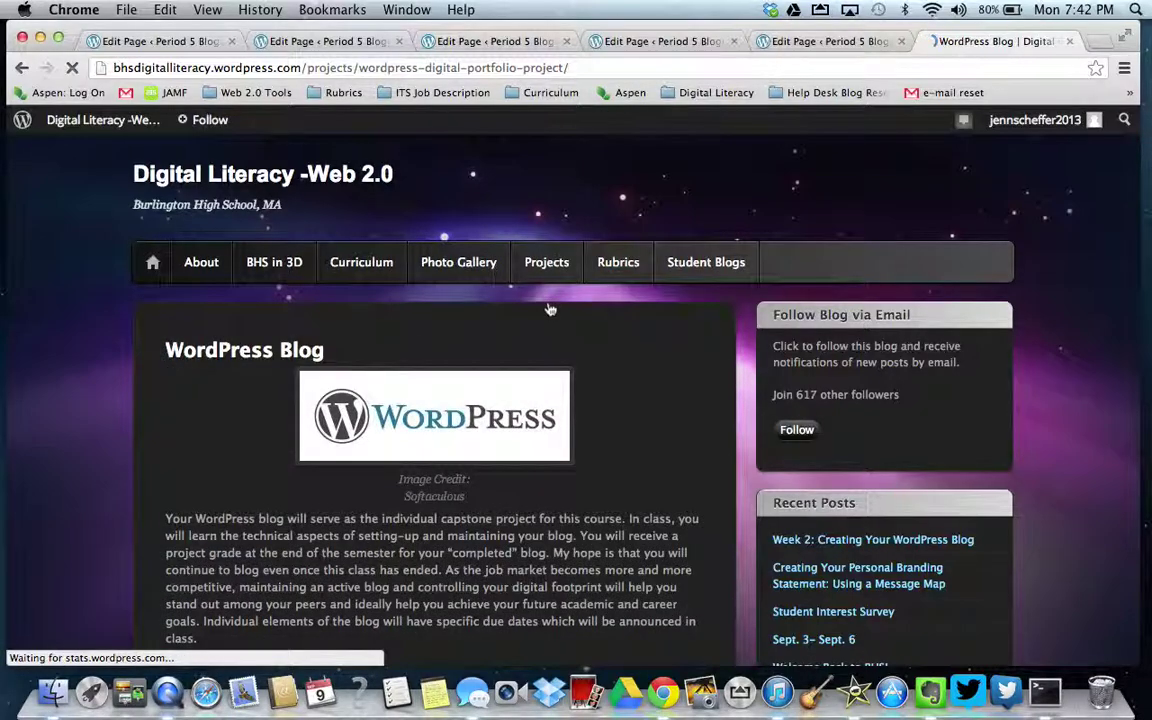
Copy the About Me requirement paragraphs from the WordPress Blog project page into the About page body and insert a blank line above them
scroll(625, 412, "down", 5)
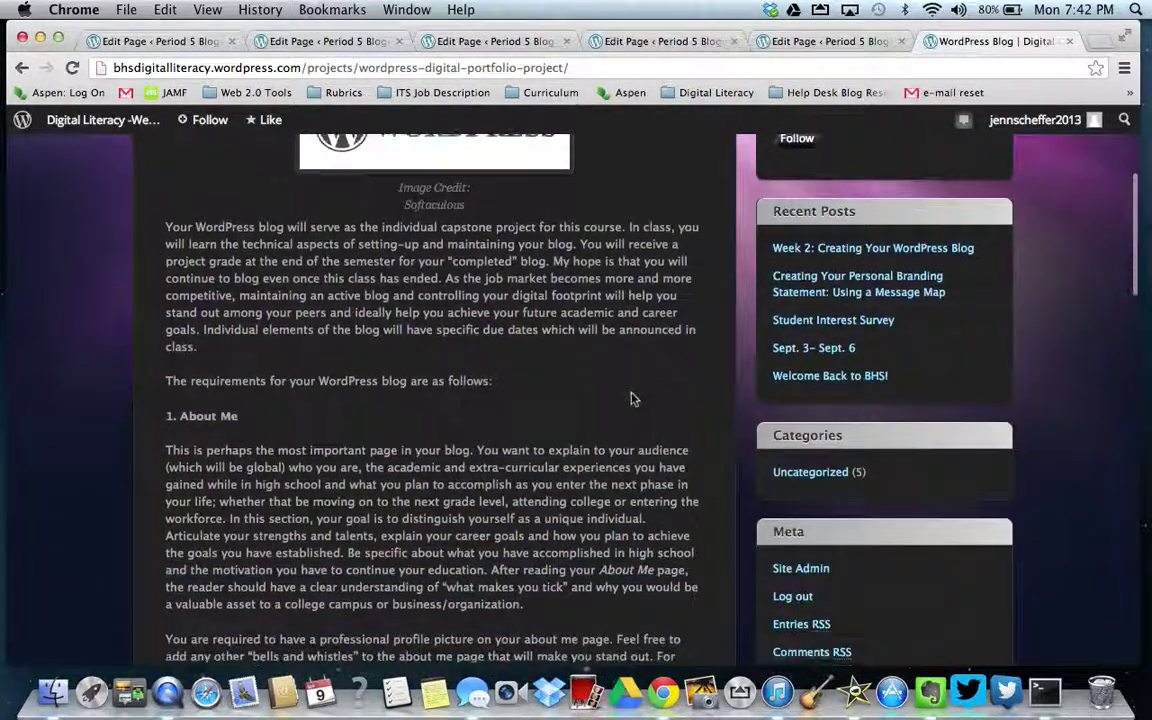
scroll(630, 382, "down", 3)
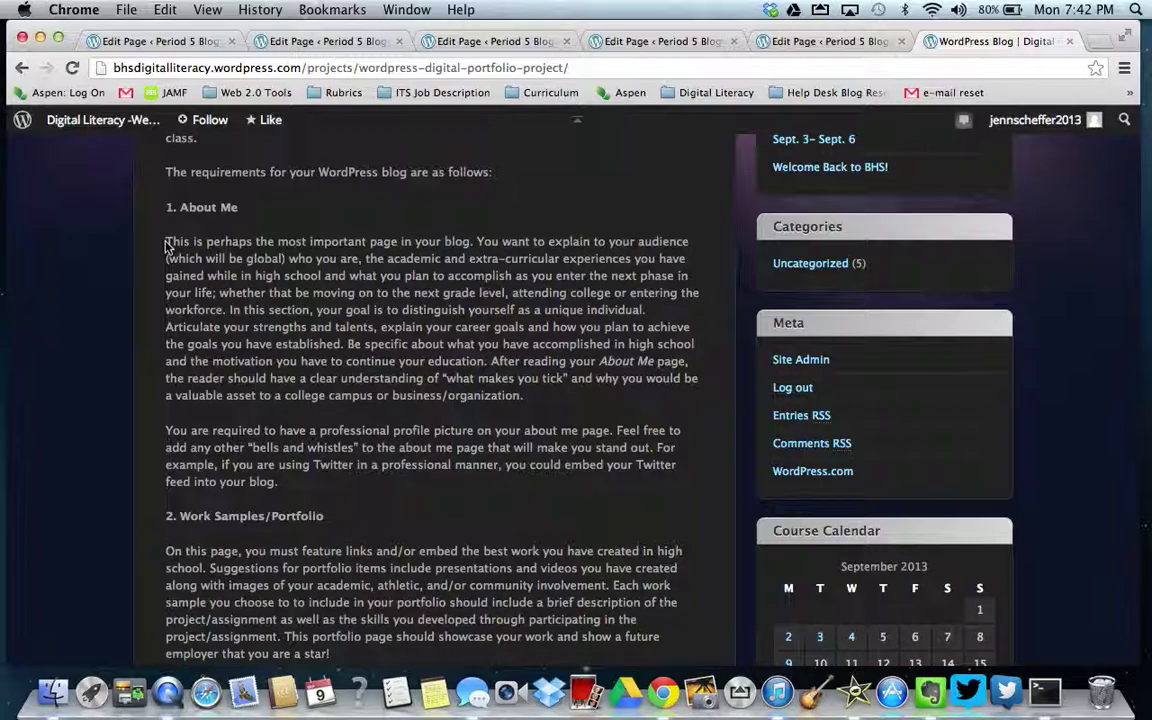
left_click_drag(166, 241, 292, 480)
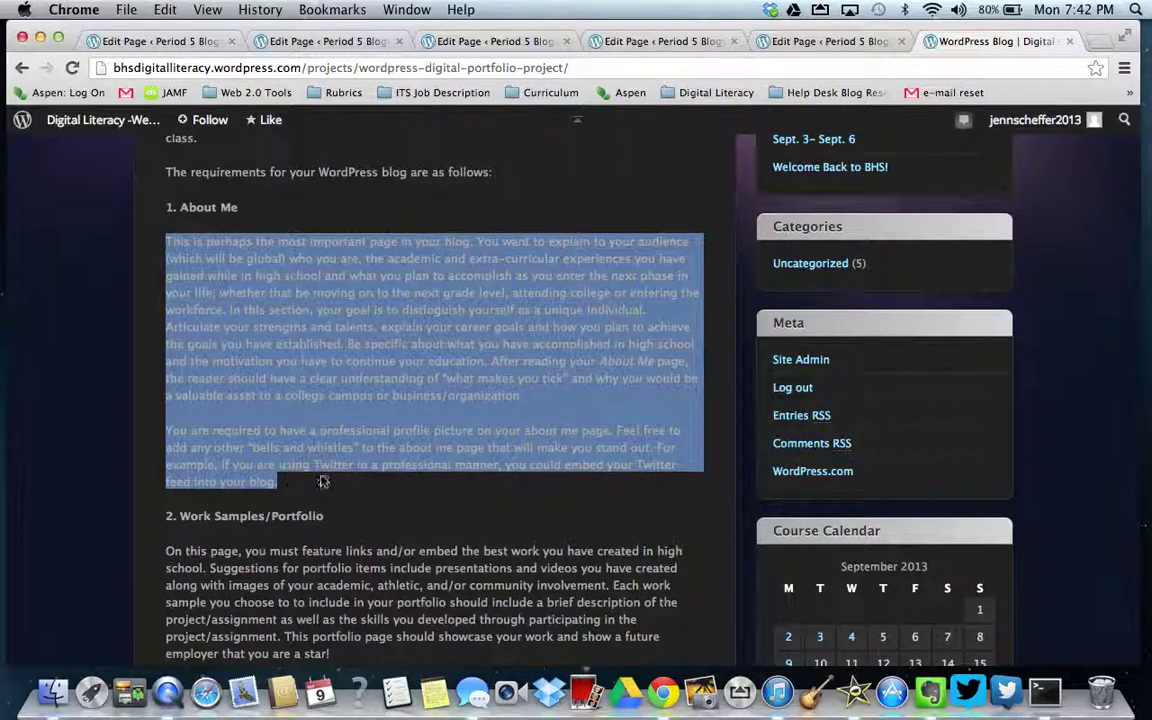
left_click(776, 44)
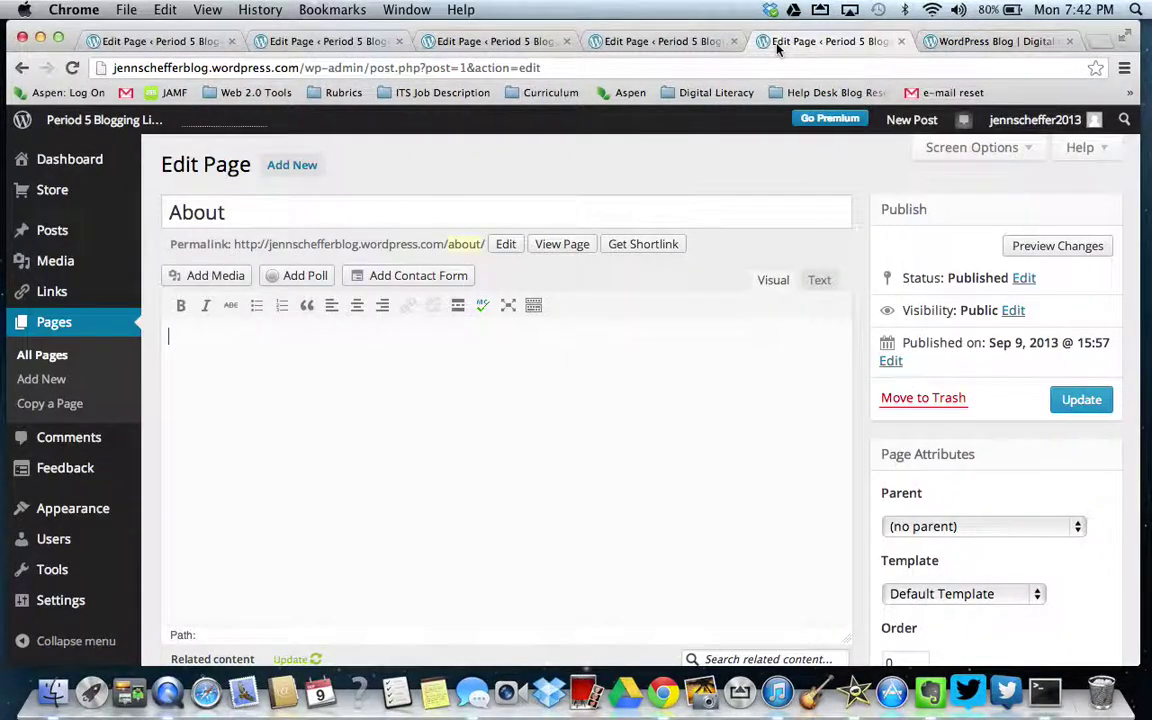
left_click(241, 344)
type("This is perhaps the most important page in your blog. You want to explain to your audience (which will be global) who you are, the academic and extra-curricular experiences you have gained while in high school and what you plan to accomplish as you enter the next phase in your life; whether that be moving on to the next grade level, attending college or entering the workforce. In this section, your goal is to distinguish yourself as a unique individual. Articulate your strengths and talents, explain your career goals and how you plan to achieve the goals you have established. Be specific about what you have accomplished in high school and the motivation you have to continue your education. After reading your About Me page, the reader should have a clear understanding of \"what makes you tick\" and why you would be a valuable asset to a college campus or business/organization. You are required to have a professional profile picture on your about me page. Feel free to add any other \"bells and whistles\" to the about me page that will make you stand out. For example, if you are using Twitter in a professional manner, you could embed your Twitter feed into your blog.")
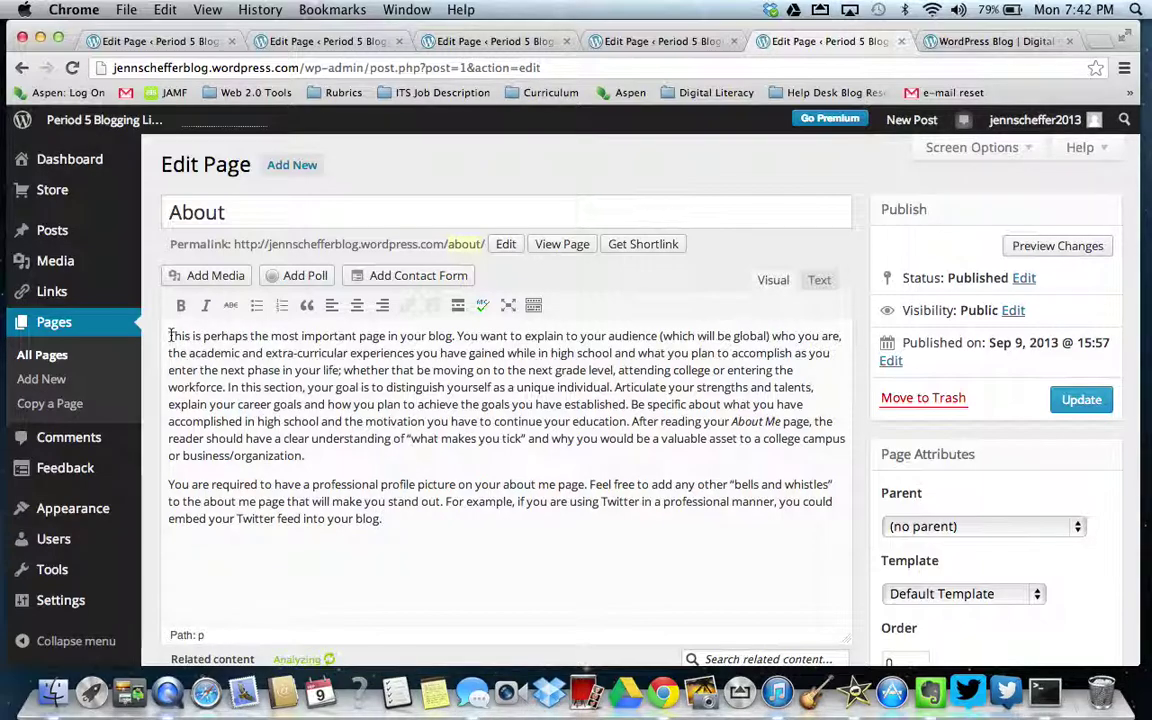
left_click(171, 336)
key("Return")
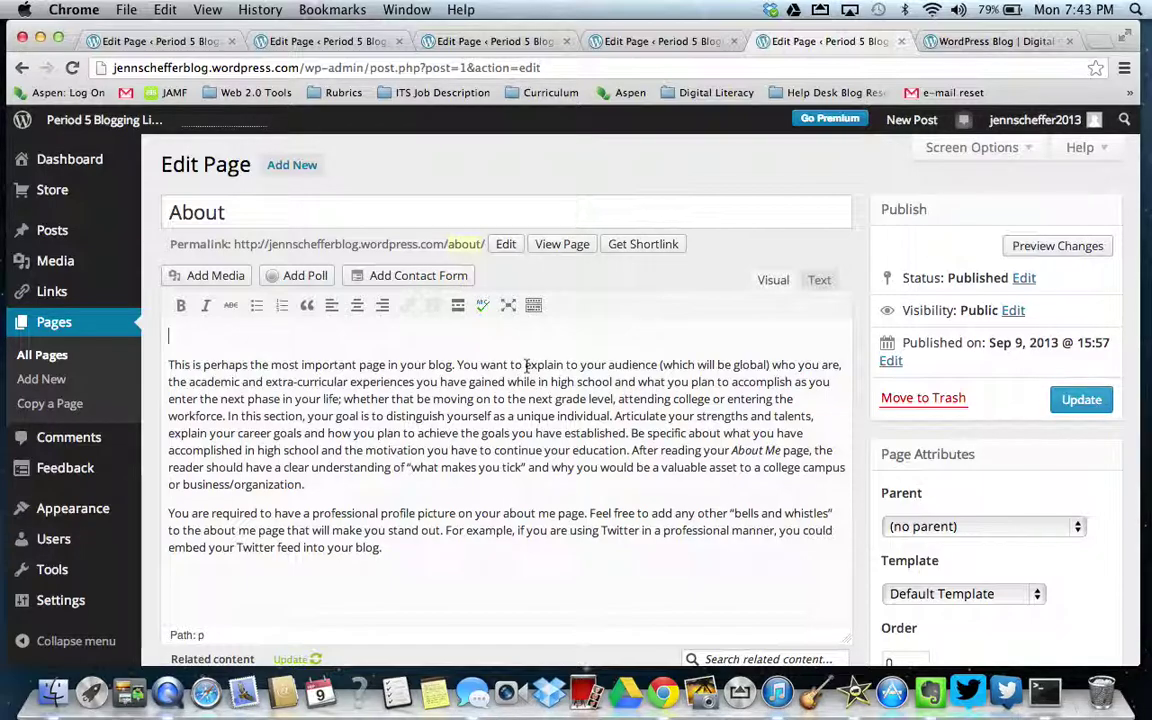
Bold "who you are" in the first pasted paragraph and delete all the text that precedes it there
left_click_drag(772, 364, 840, 364)
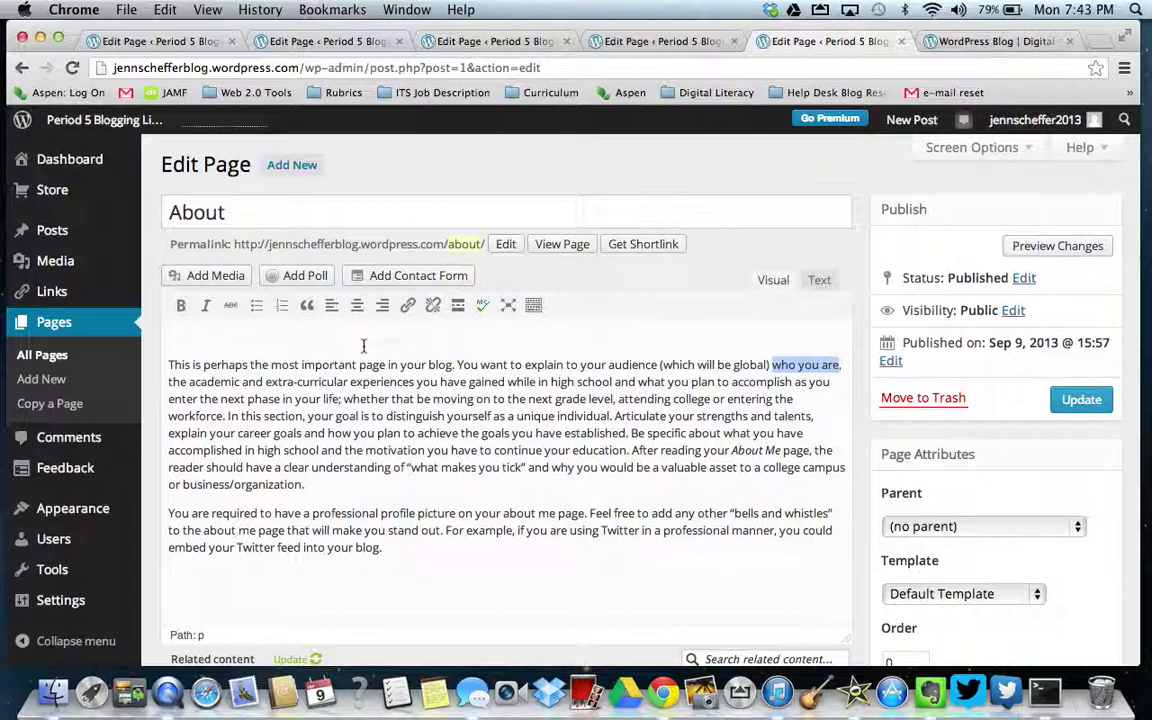
left_click(181, 306)
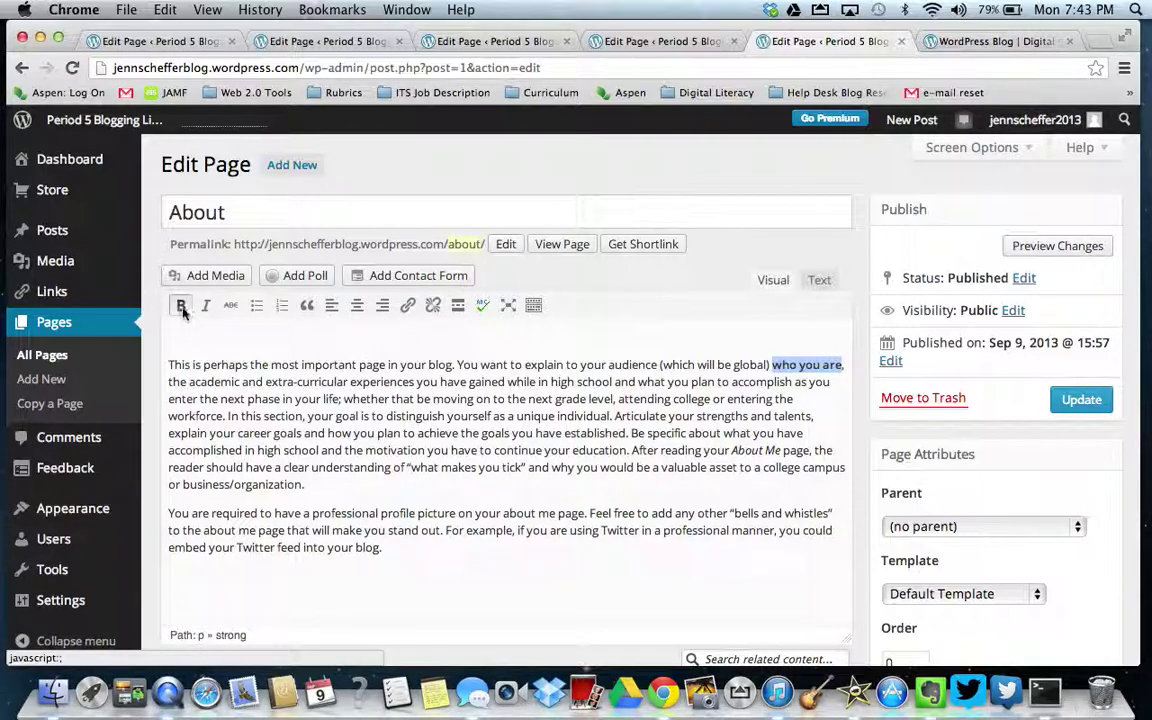
left_click_drag(168, 365, 772, 366)
key("BackSpace")
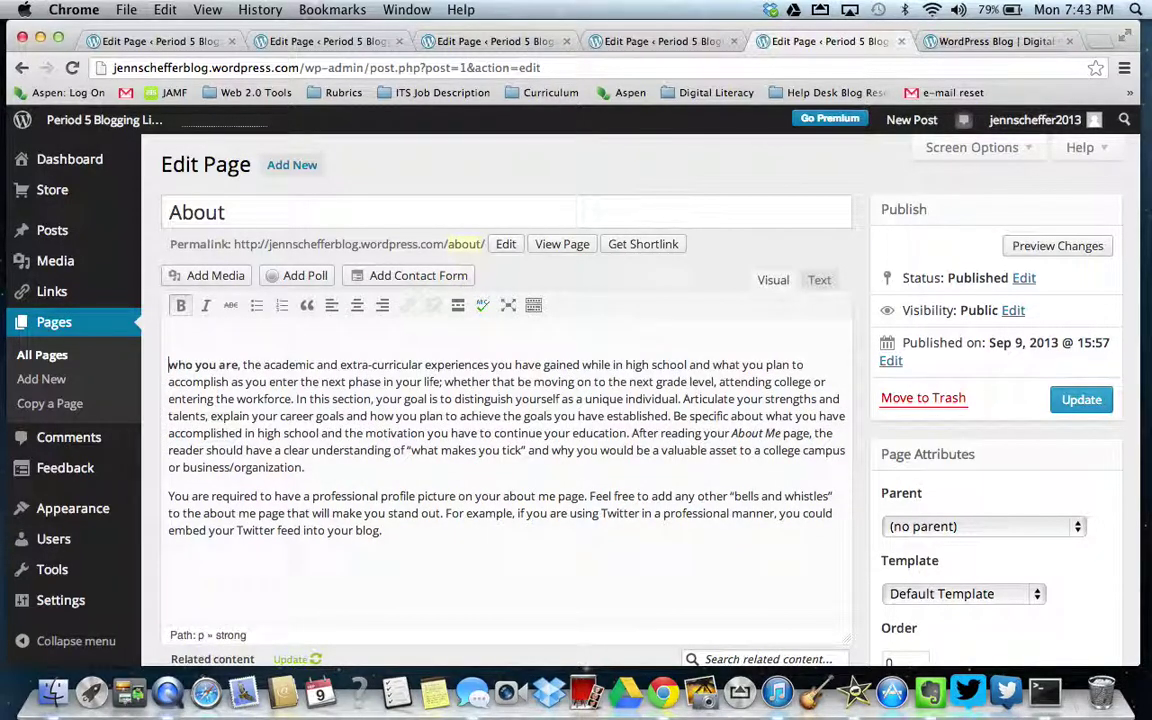
Put "the academic and extra-curricular experiences" in its own paragraph, removing the words "you have gained while in high school and" after it
left_click(243, 364)
key("Return")
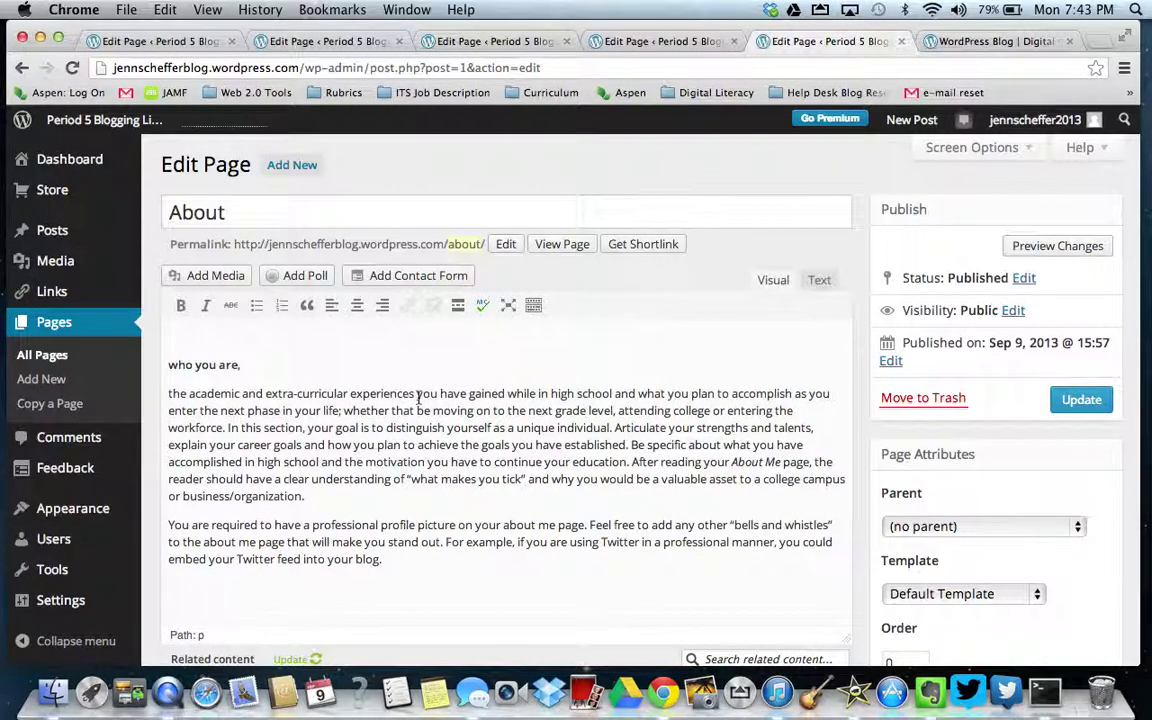
left_click_drag(417, 395, 638, 390)
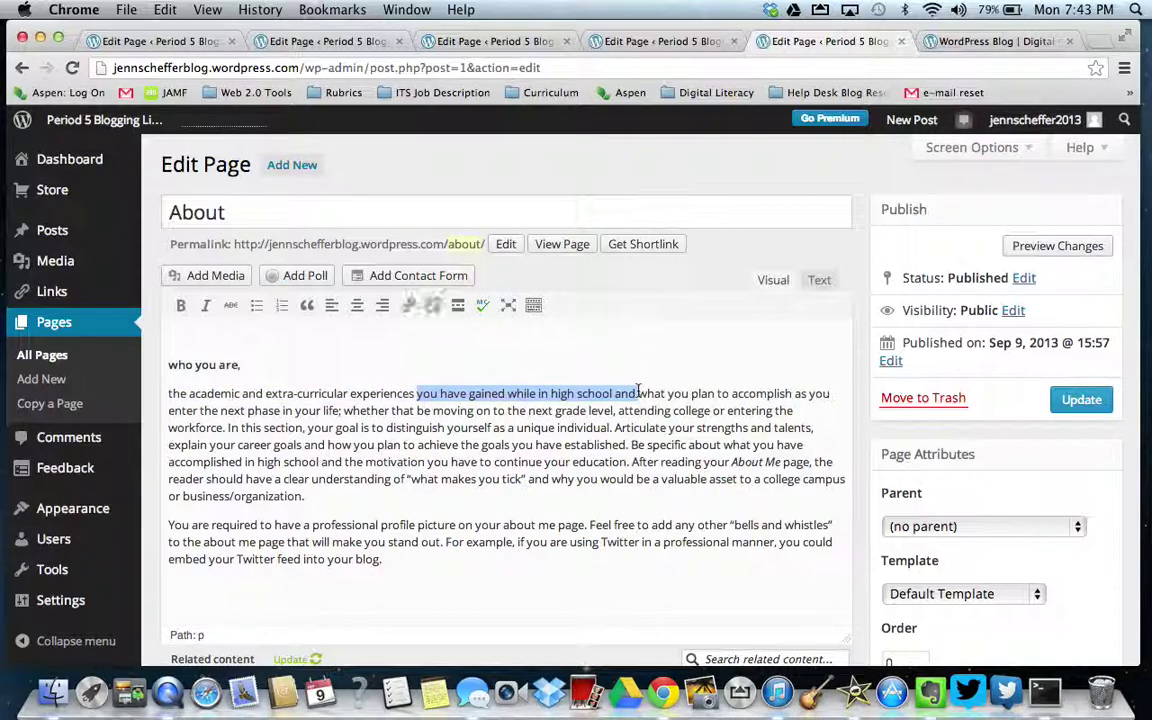
key("BackSpace")
key("Return")
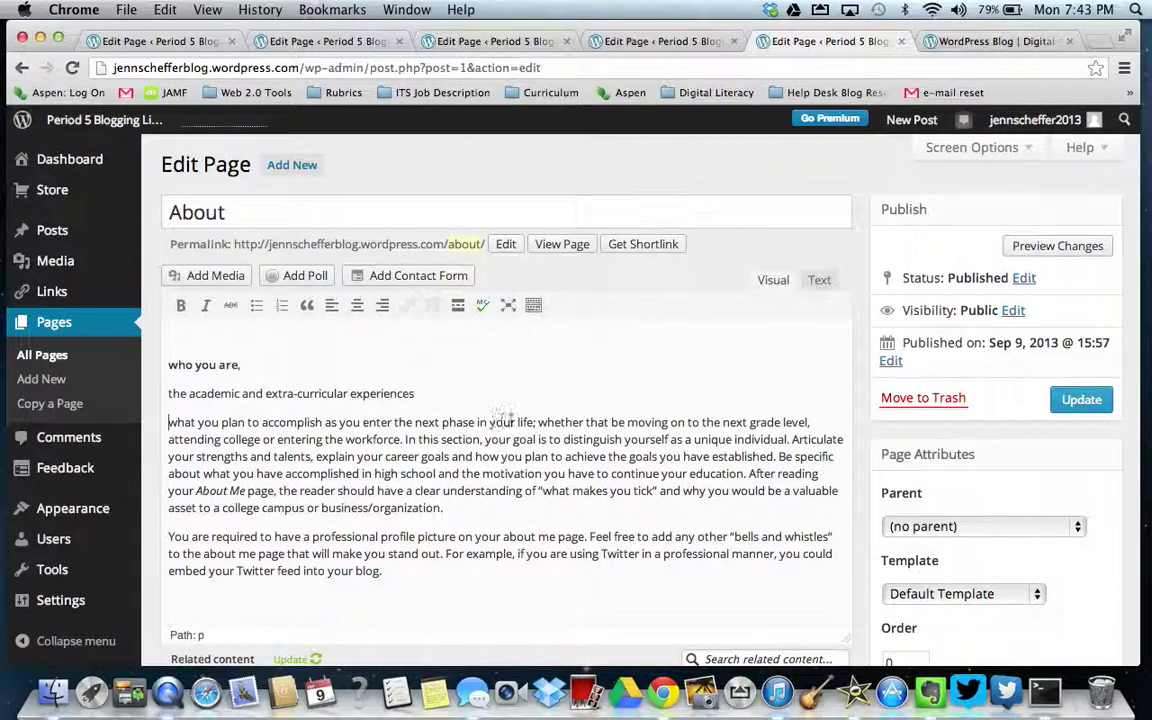
Start a new paragraph after "entering the workforce." and delete its opening words "In this section, your goal is to"
left_click(405, 440)
scroll(405, 440, "down", 5)
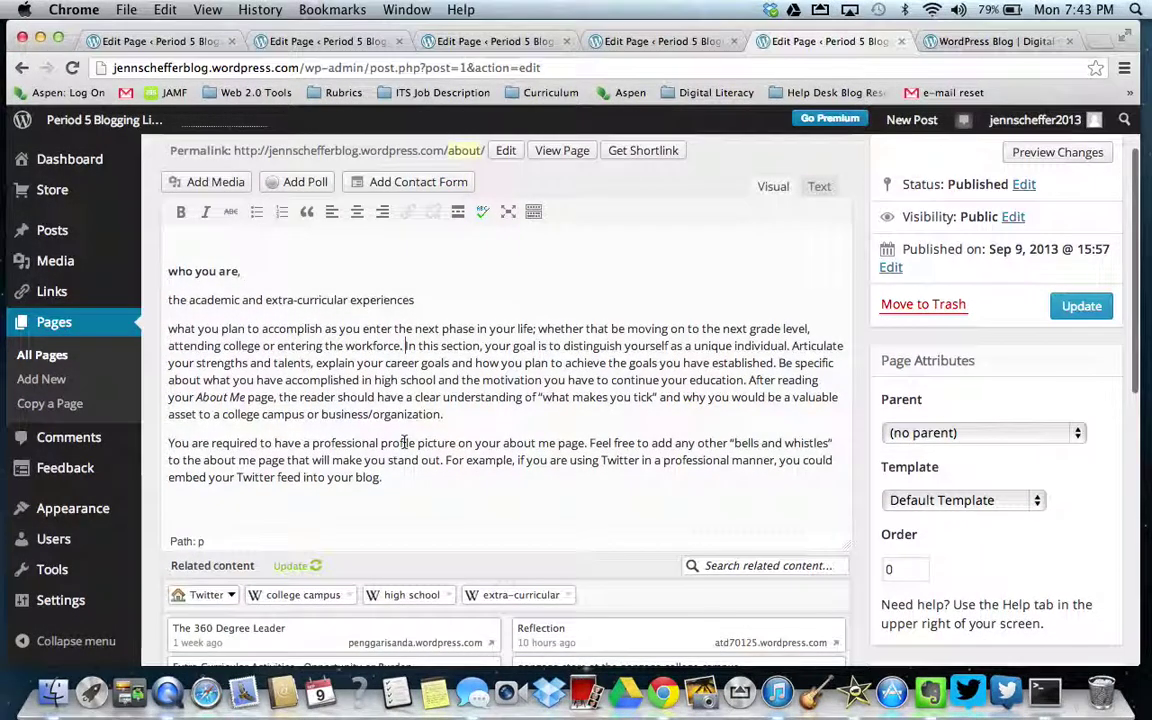
key("Return")
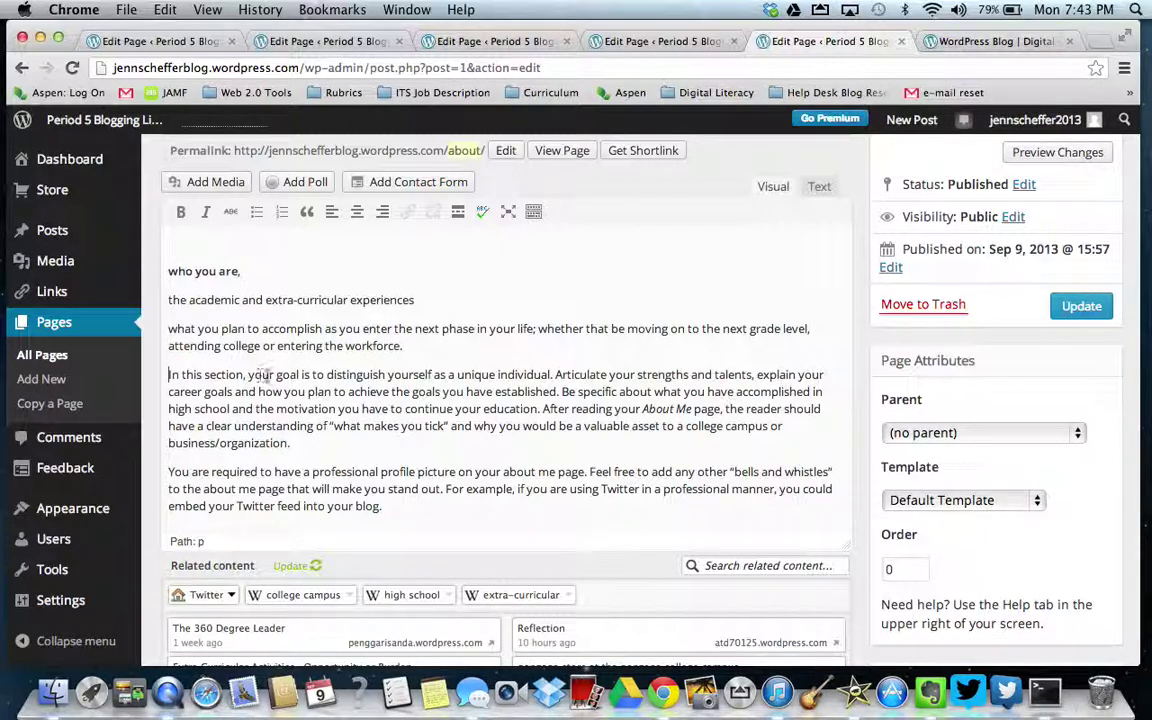
left_click(328, 375)
key("BackSpace")
key("BackSpace")
key("BackSpace")
key("BackSpace")
key("BackSpace")
key("BackSpace")
key("BackSpace")
key("BackSpace")
key("BackSpace")
key("BackSpace")
key("BackSpace")
key("BackSpace")
key("BackSpace")
key("BackSpace")
key("BackSpace")
key("BackSpace")
key("BackSpace")
key("BackSpace")
key("BackSpace")
key("BackSpace")
key("BackSpace")
key("BackSpace")
key("BackSpace")
key("BackSpace")
key("BackSpace")
key("BackSpace")
key("BackSpace")
key("BackSpace")
key("BackSpace")
key("BackSpace")
key("BackSpace")
key("BackSpace")
key("BackSpace")
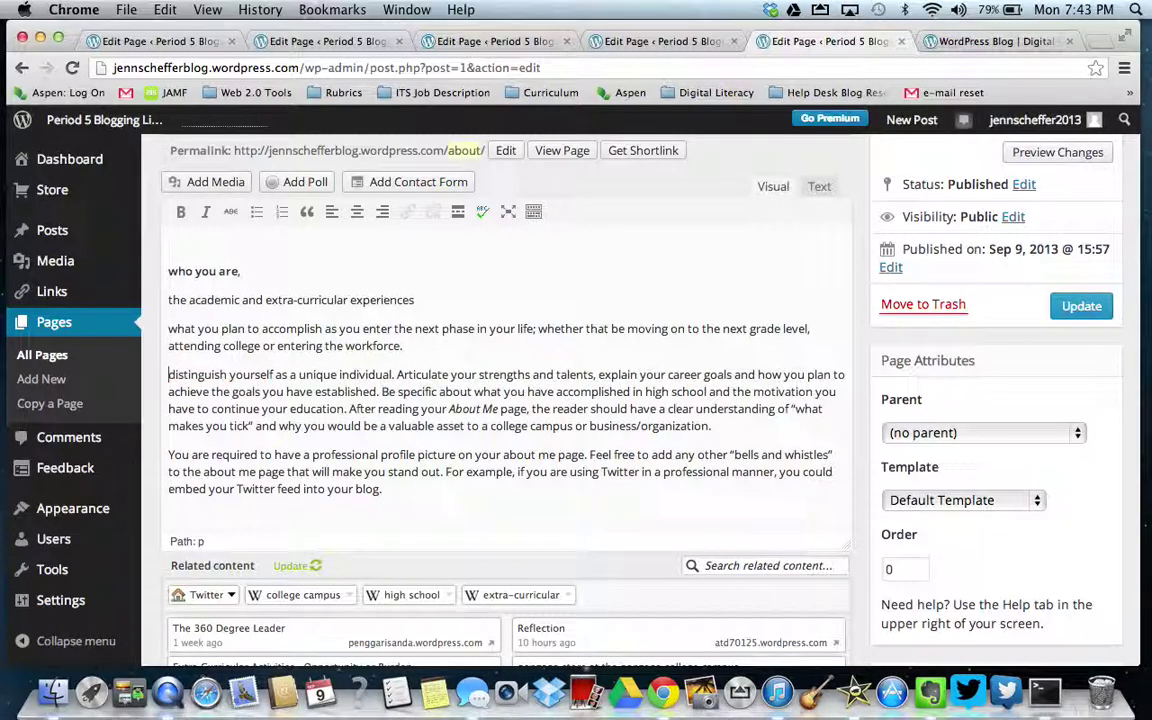
key("BackSpace")
key("Return")
Split the text into separate paragraphs after "unique individual.", "strengths and talents" and "goals you have established.", removing the comma after "talents"
left_click(397, 374)
key("Return")
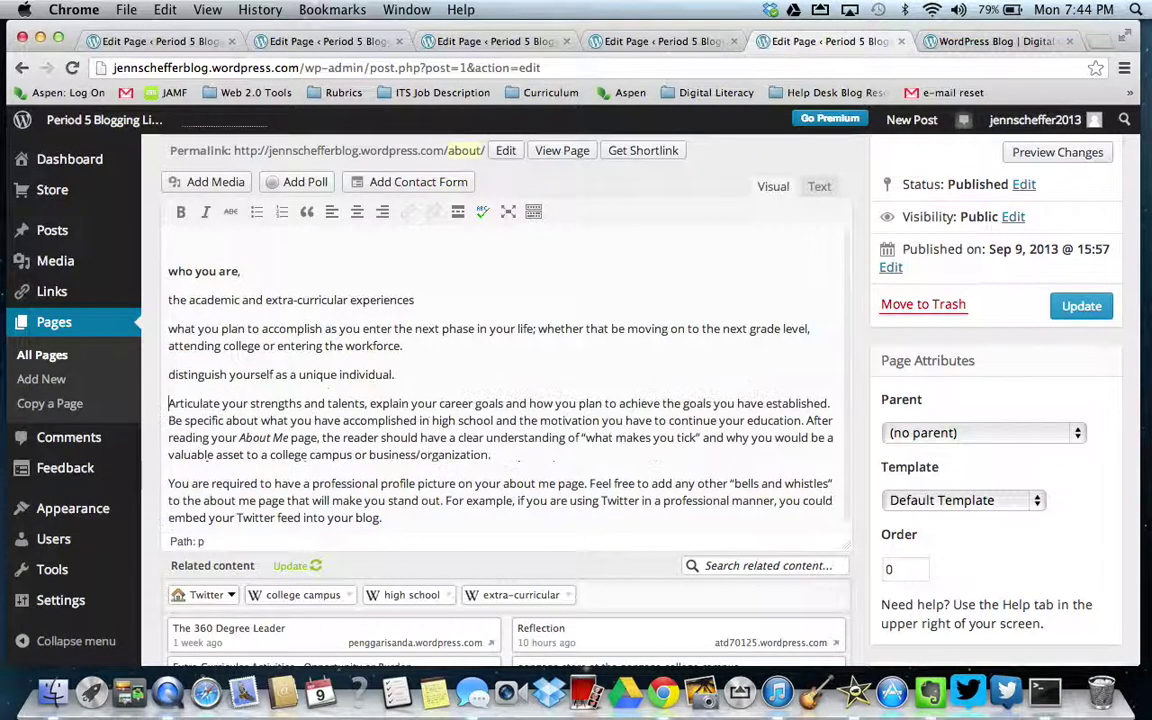
left_click(370, 406)
key("BackSpace")
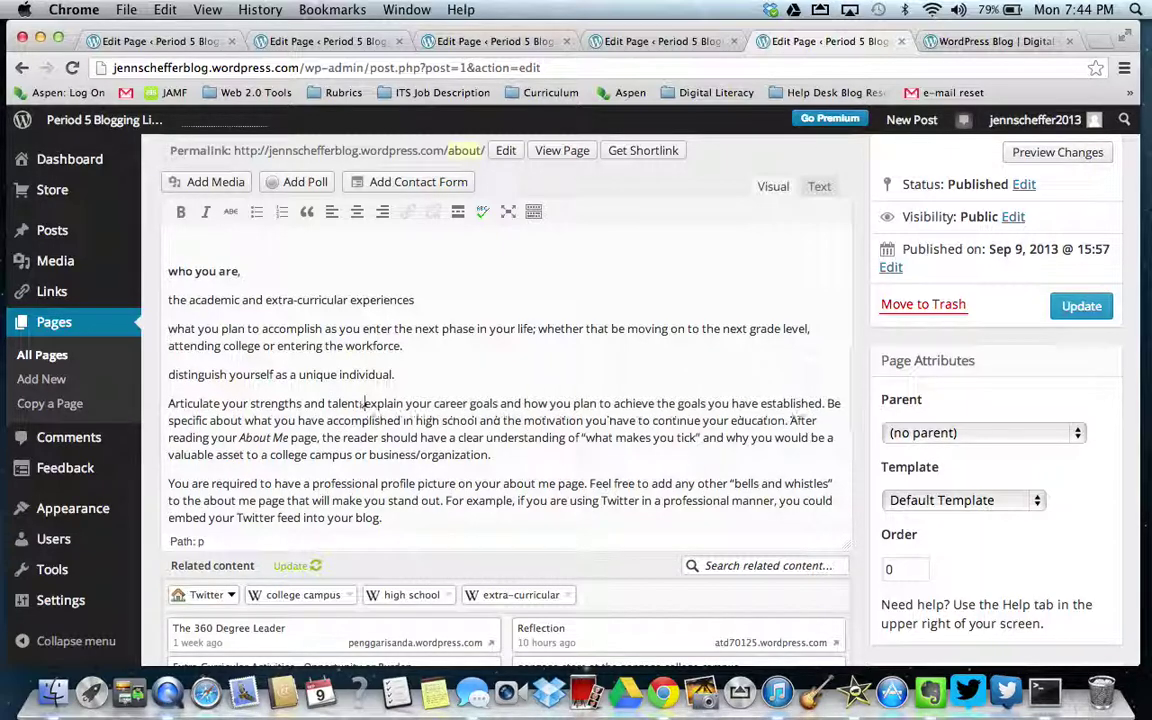
key("BackSpace")
key("Return")
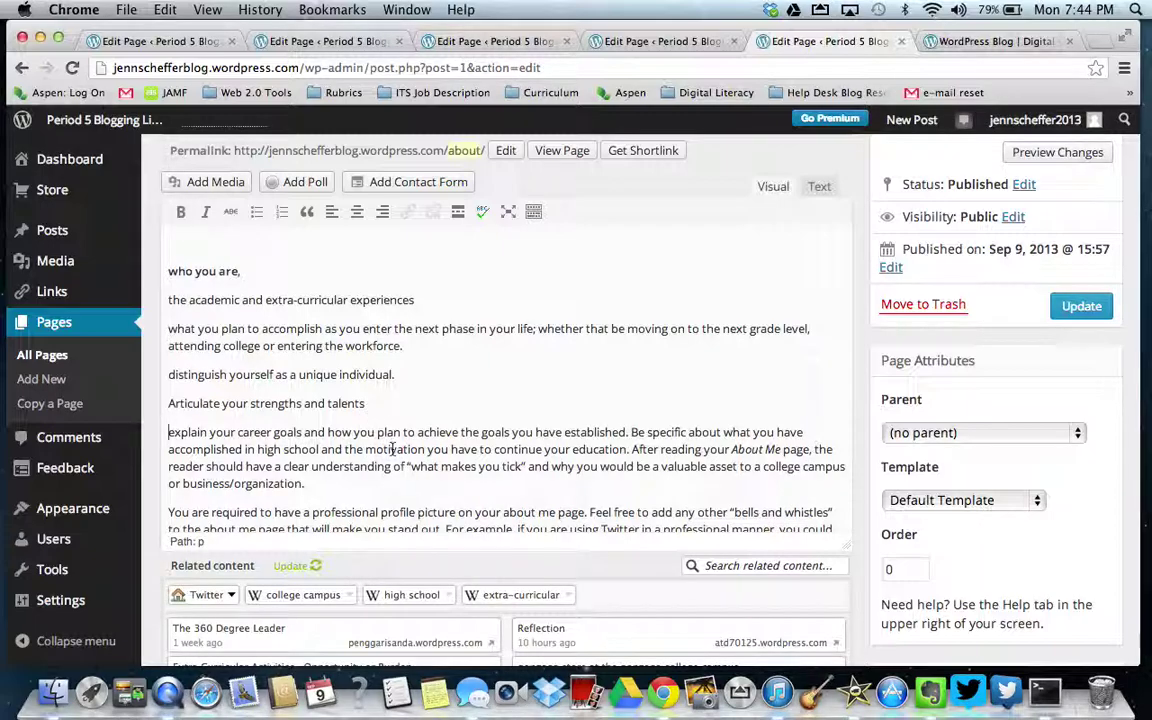
left_click(631, 432)
key("Return")
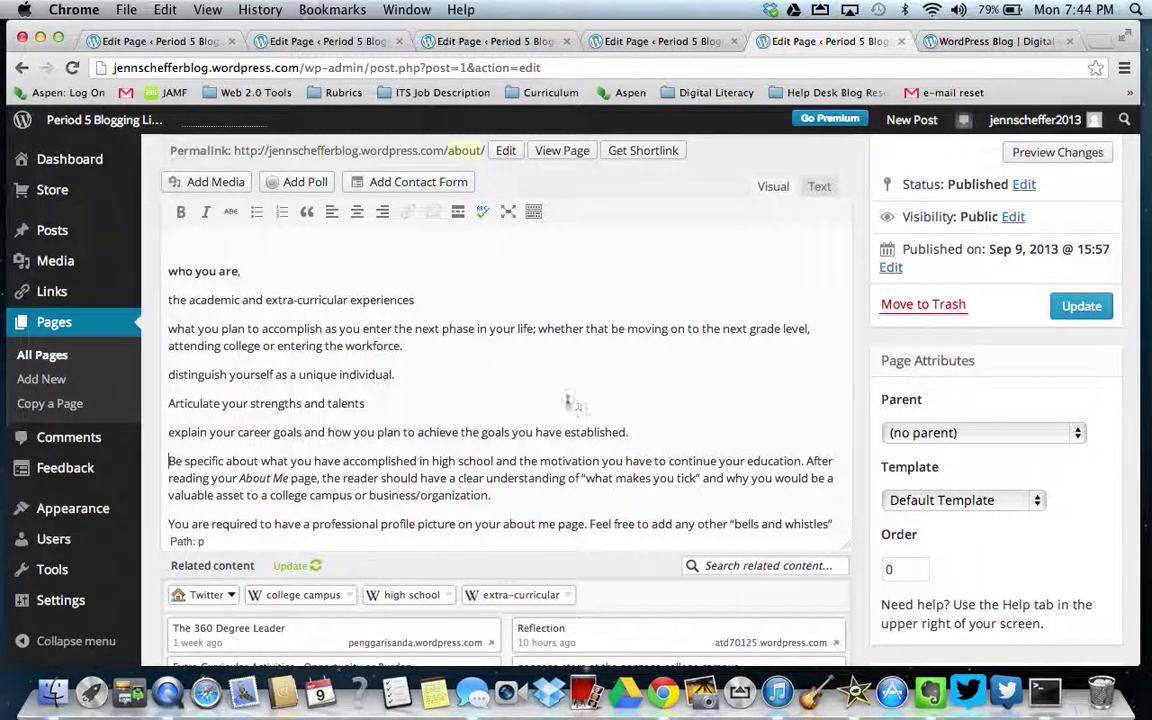
Delete "and the" after "accomplished in high school" and start a new paragraph at "motivation you have"
scroll(496, 470, "down", 2)
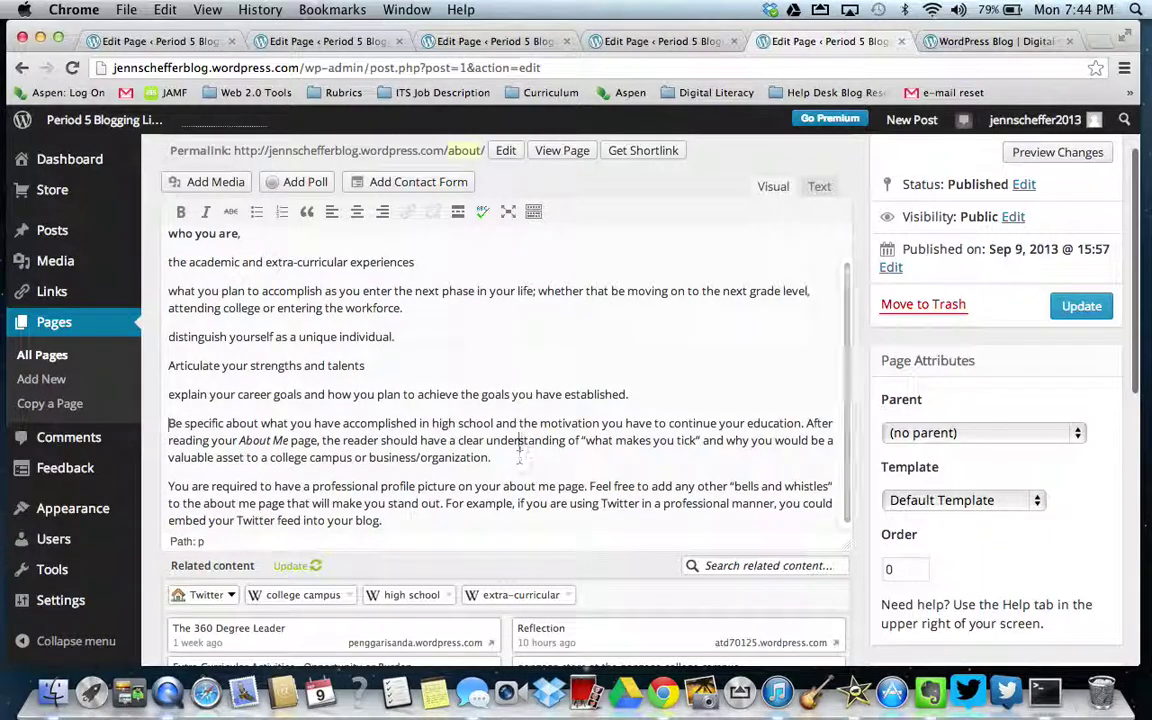
left_click(543, 425)
key("BackSpace")
key("BackSpace")
key("BackSpace")
key("BackSpace")
key("BackSpace")
key("BackSpace")
key("BackSpace")
key("BackSpace")
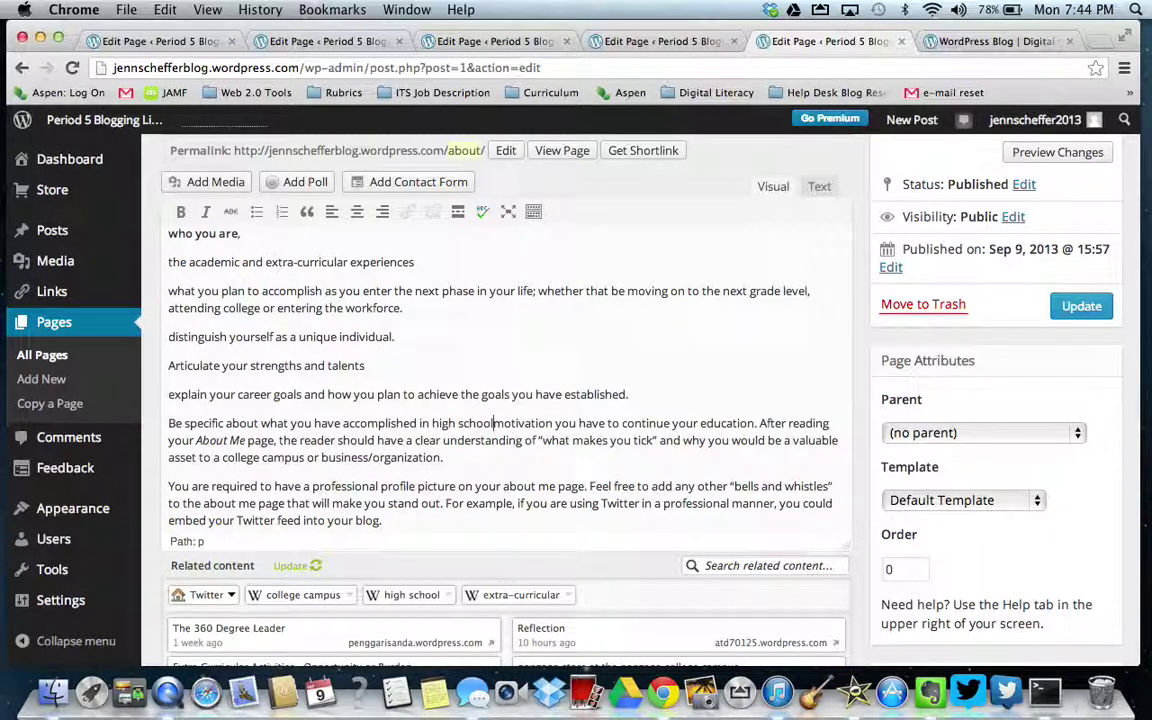
key("Return")
Put "motivation you have to continue your education" in its own paragraph without the closing period
left_click(432, 450)
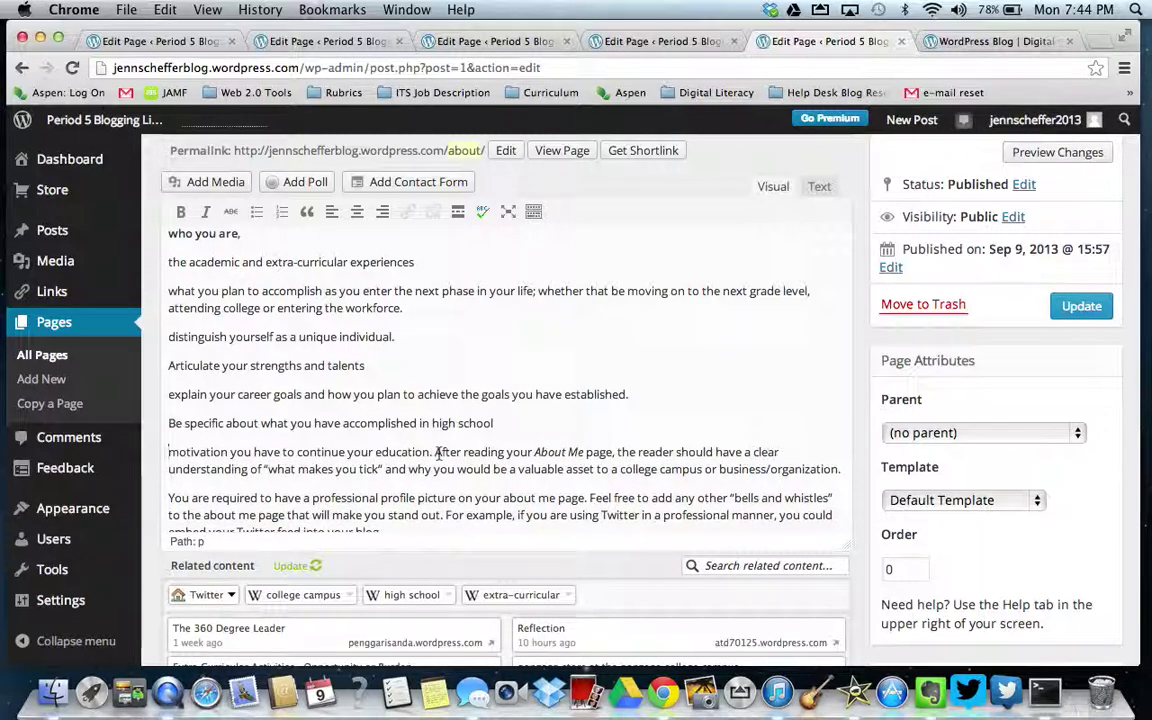
scroll(438, 455, "down", 2)
scroll(438, 455, "down", 1)
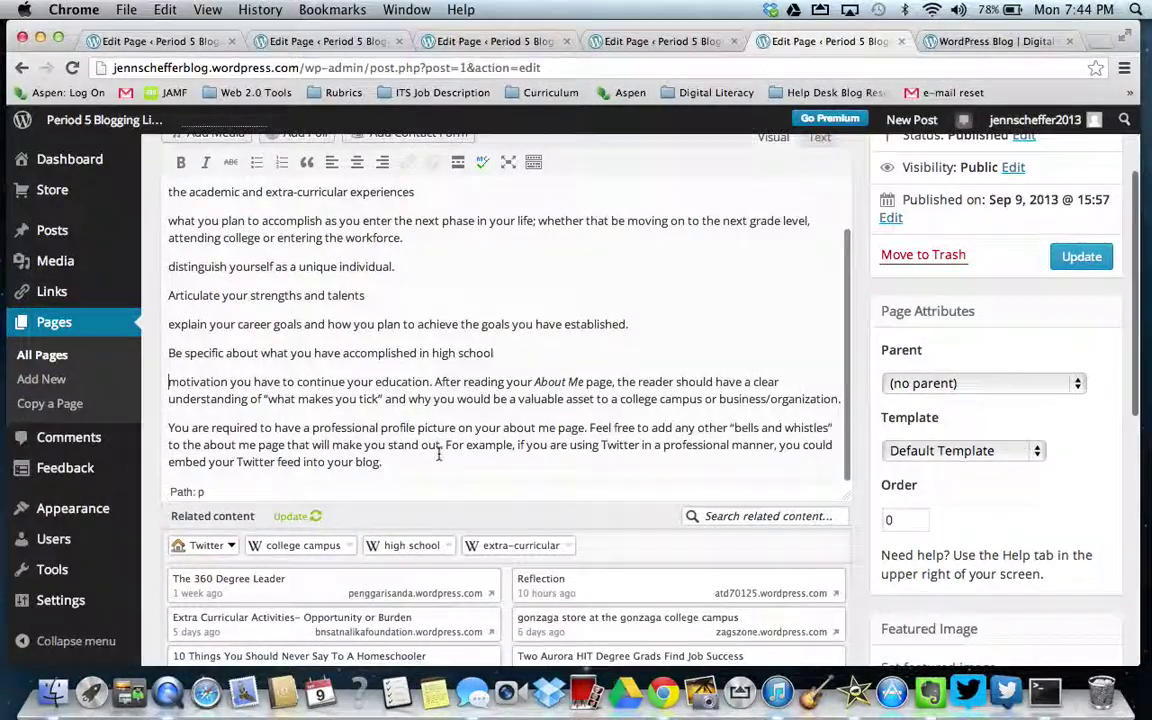
key("BackSpace")
key("BackSpace")
key("Return")
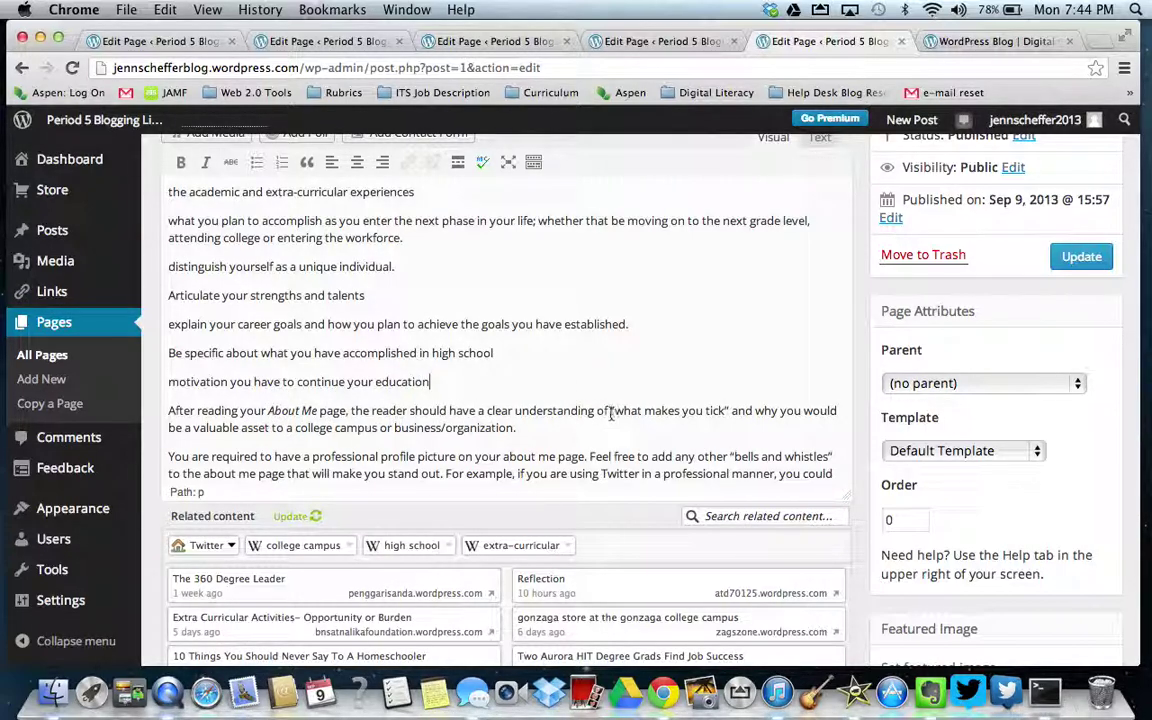
Start new paragraphs at "why you would be a valuable asset" and at "Feel free to add"
left_click(756, 410)
key("Return")
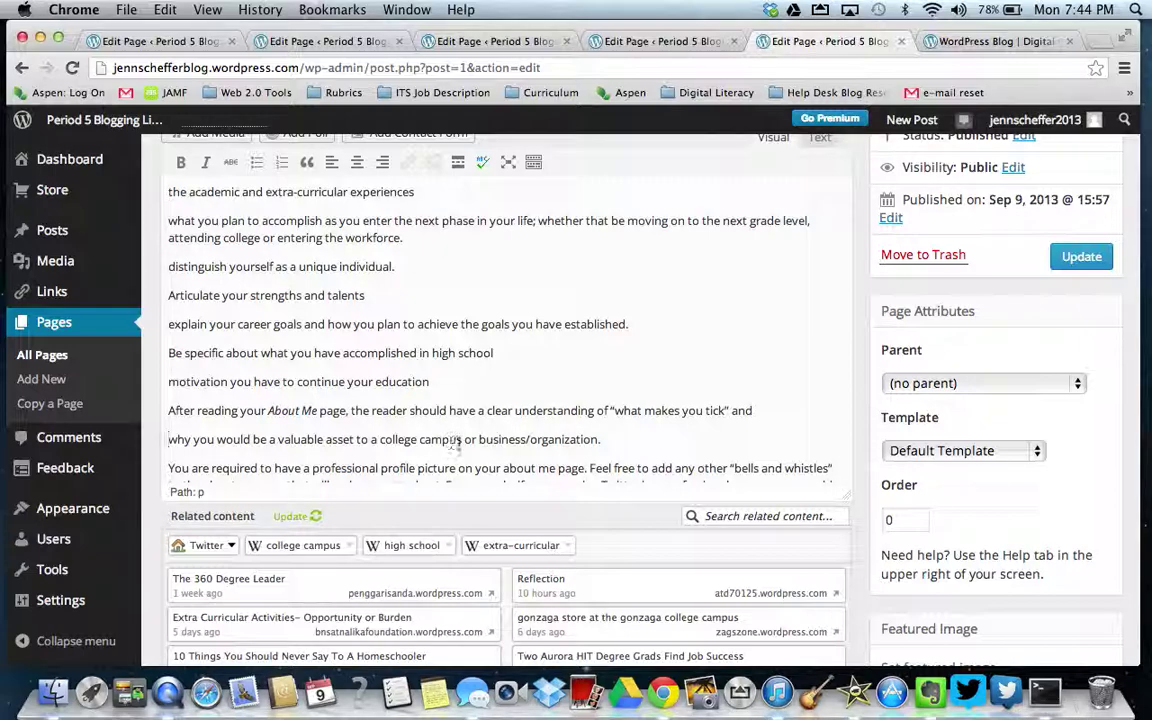
scroll(485, 444, "down", 5)
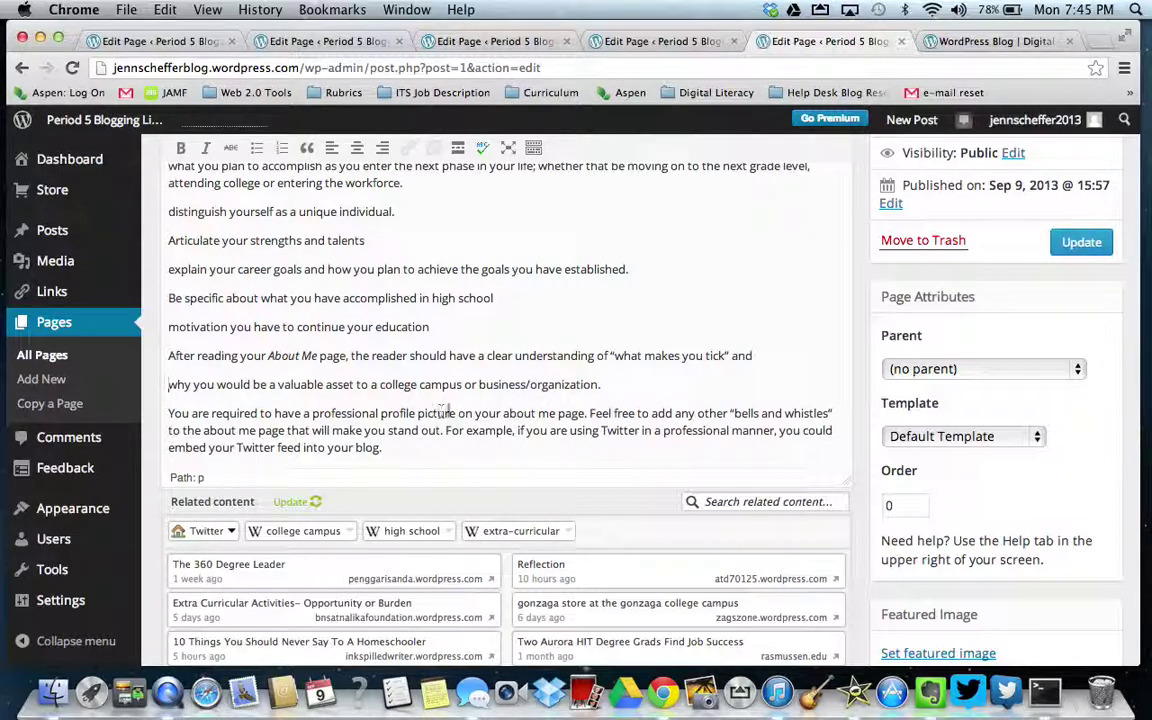
left_click(590, 413)
key("Return")
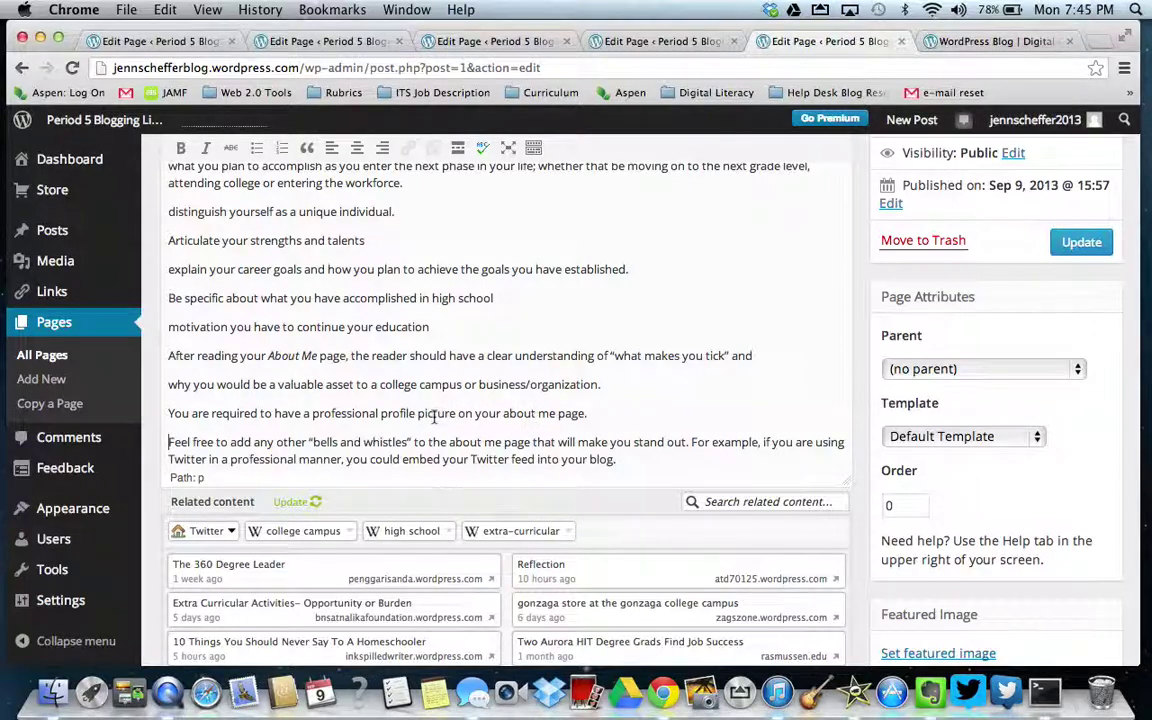
Enter "My name is...." on the blank first line of the About page and update the page
scroll(410, 415, "down", 2)
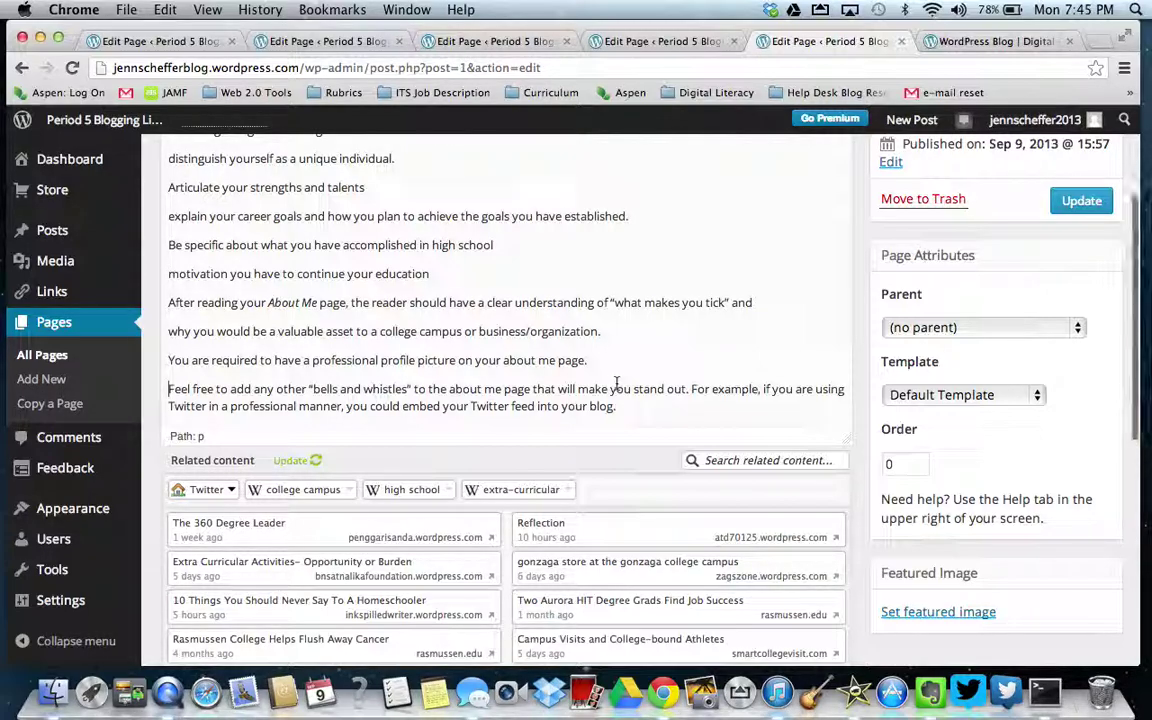
scroll(619, 380, "up", 5)
scroll(616, 383, "up", 3)
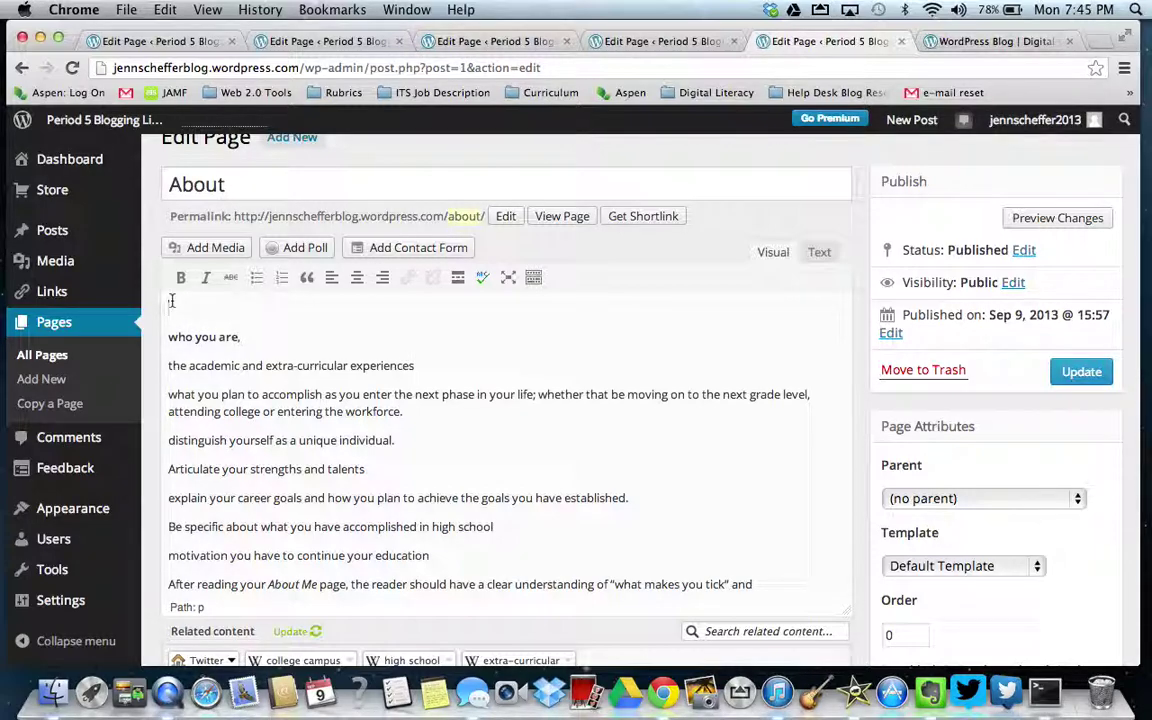
type("My name is....")
scroll(1074, 377, "up", 1)
left_click(1076, 401)
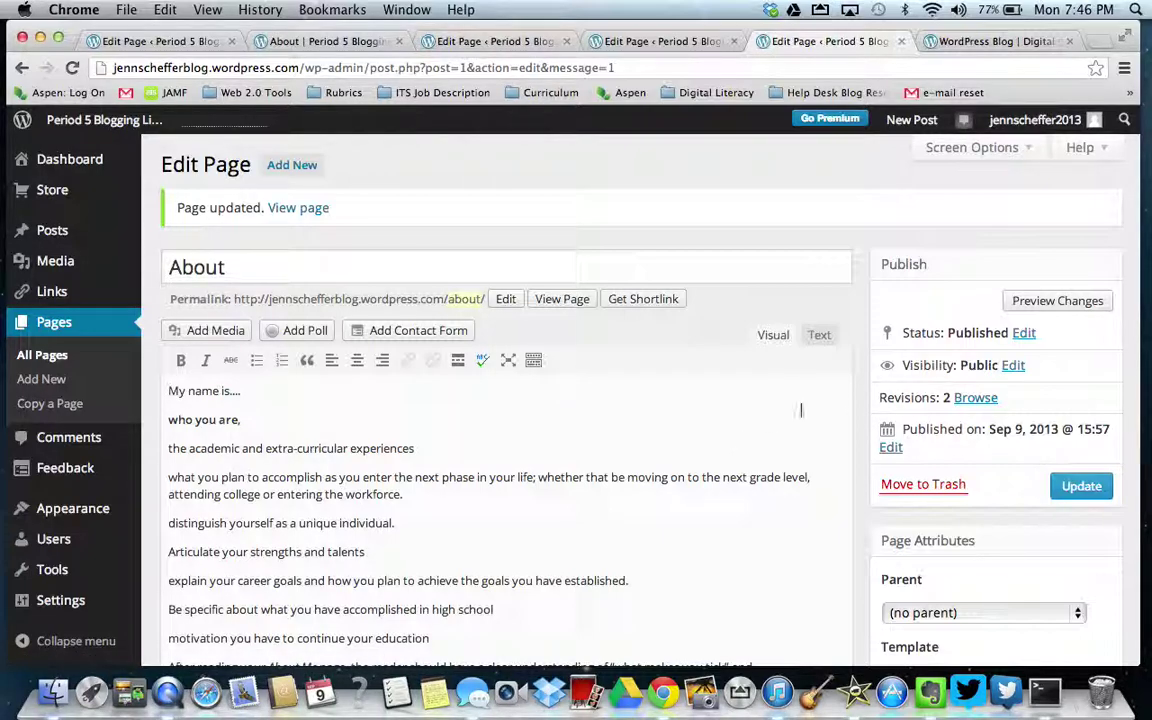
Preview the changes, open the published About page and look through its text and the blog's page navigation
left_click(1025, 305)
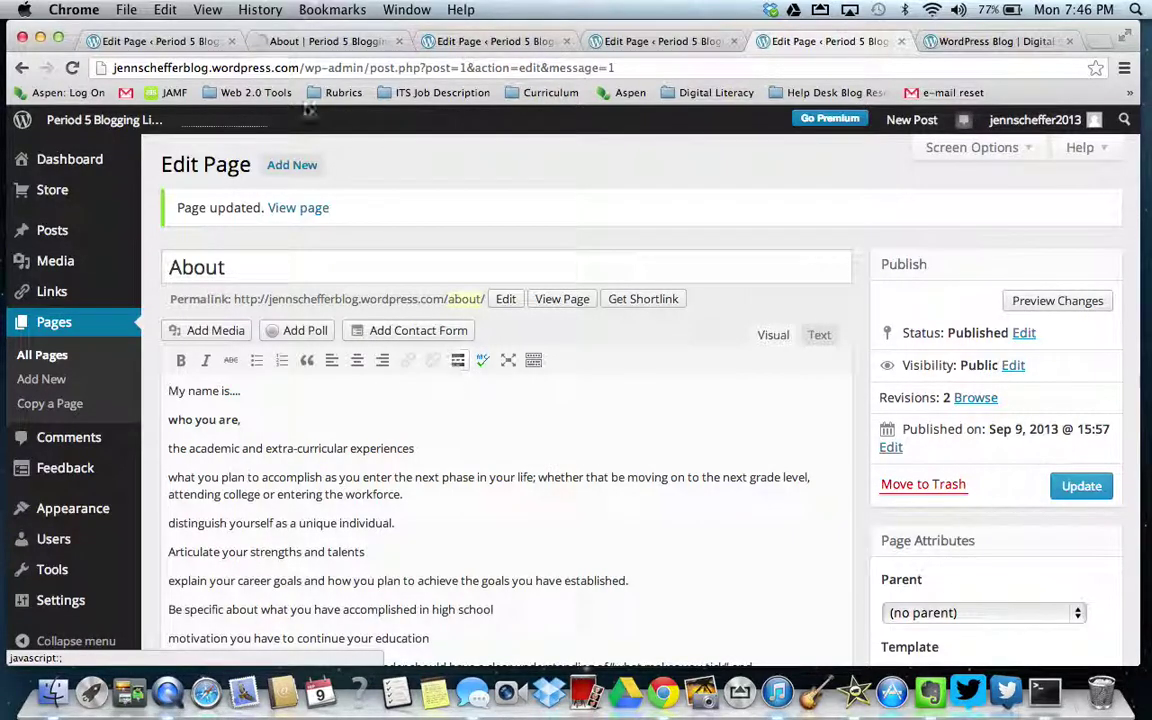
left_click(289, 209)
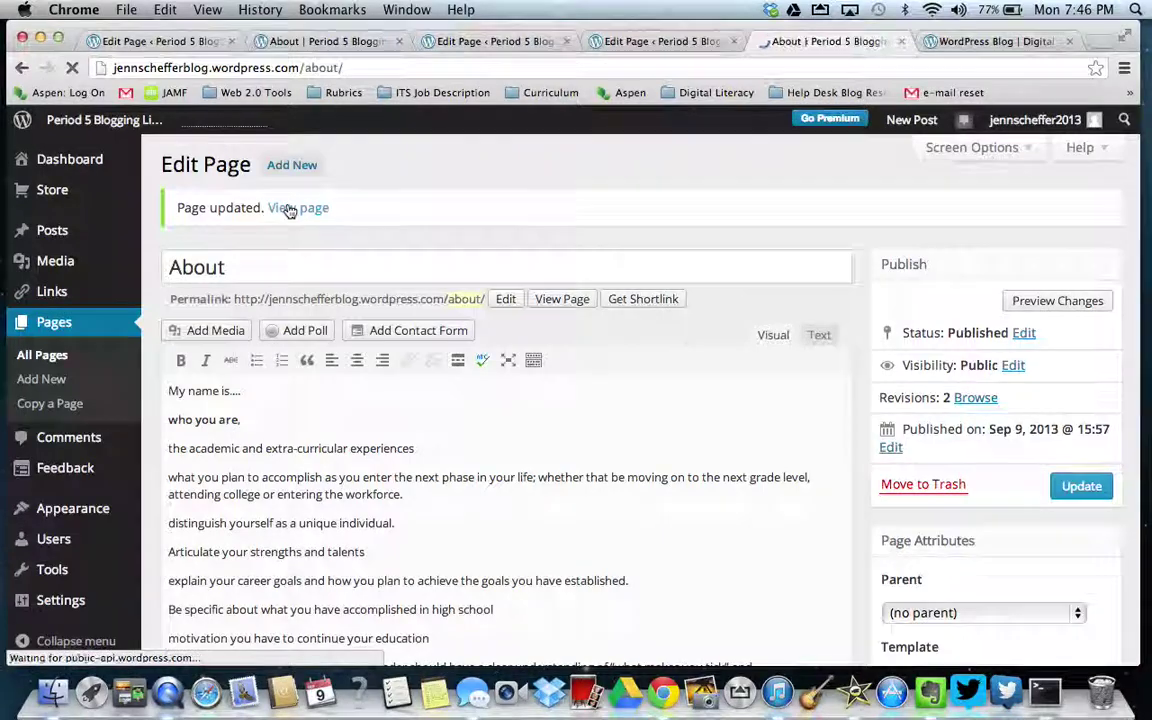
scroll(386, 400, "down", 5)
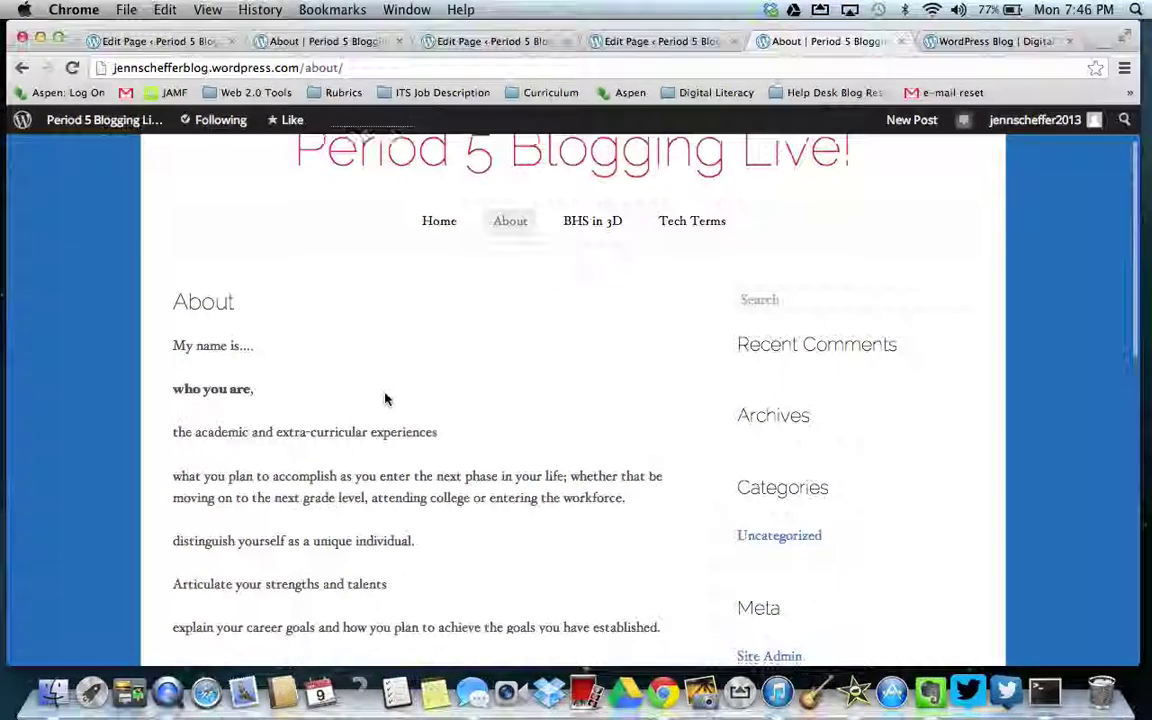
scroll(386, 400, "down", 7)
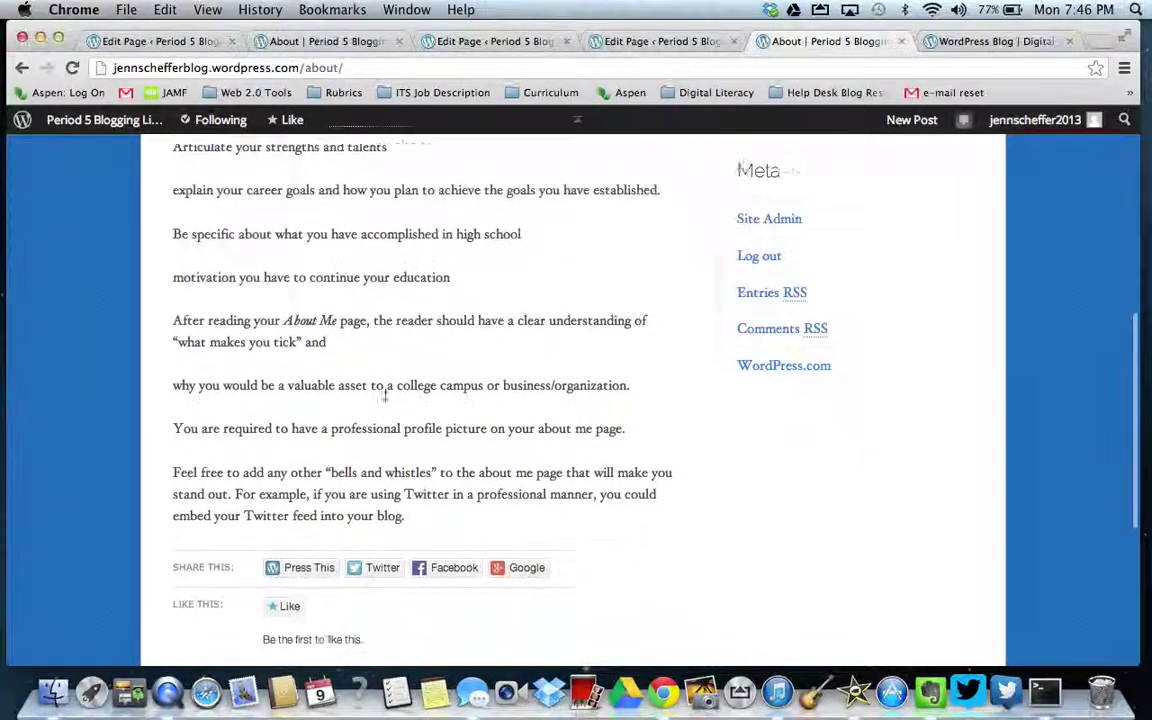
scroll(386, 400, "up", 8)
scroll(385, 396, "up", 3)
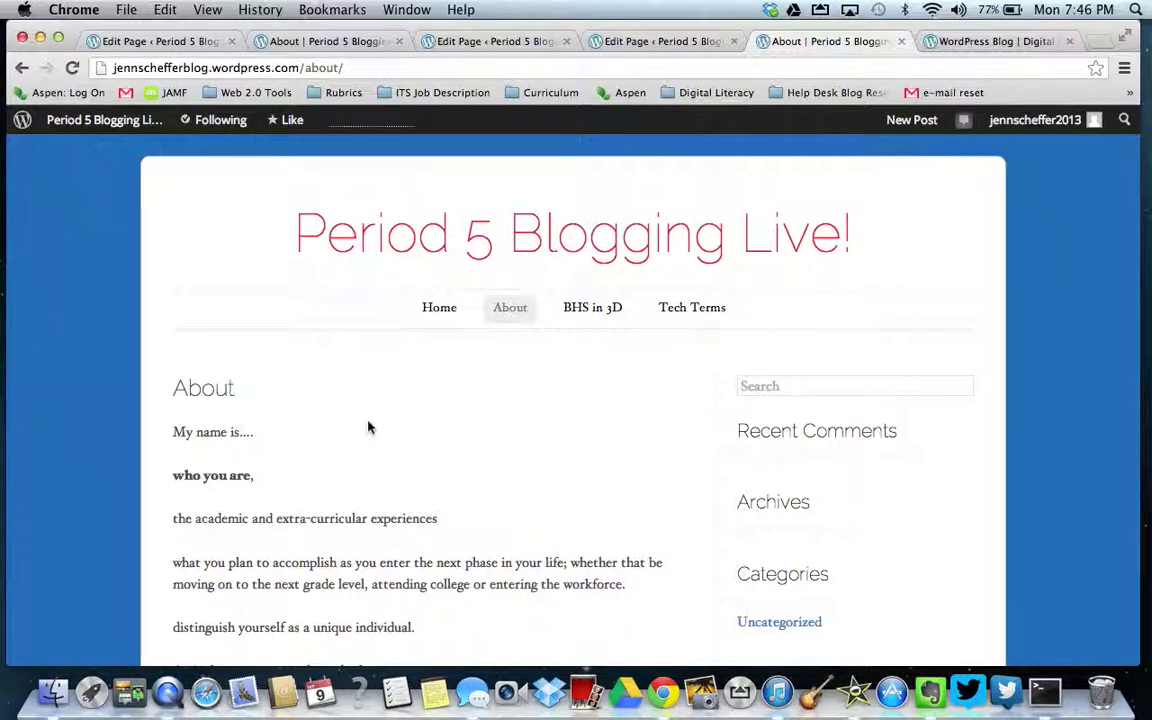
mouse_move(574, 318)
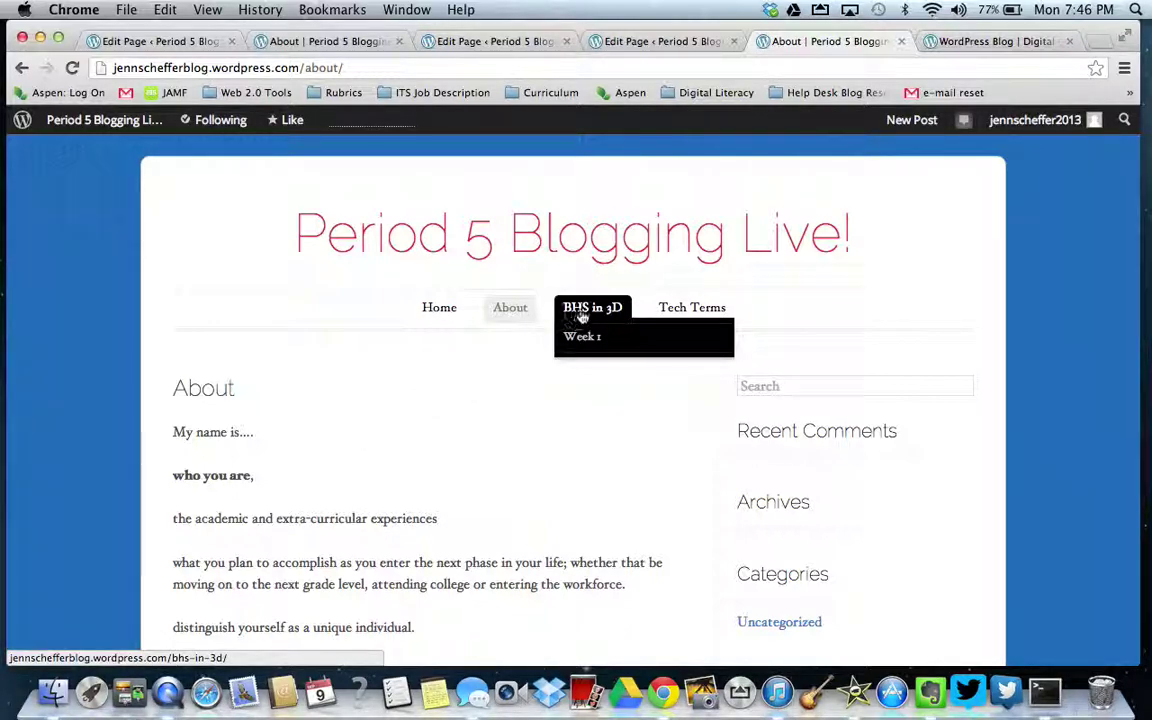